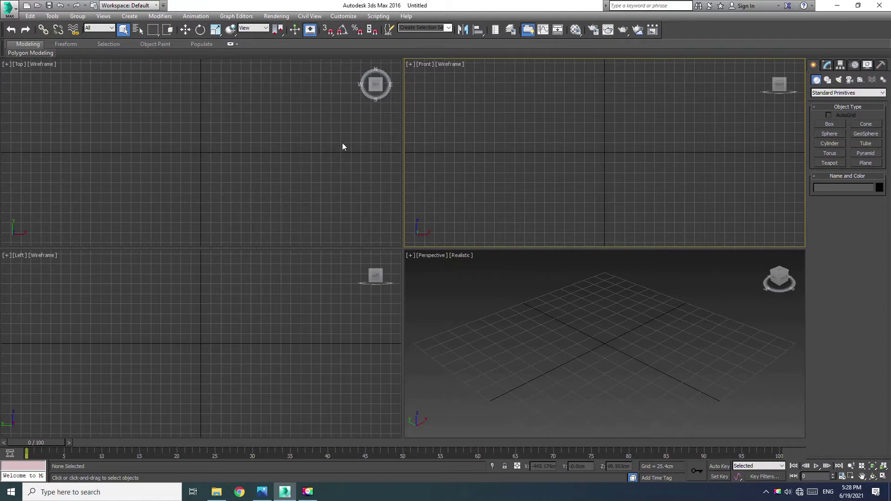
Step: Make the Top viewport active and maximize it with Alt+W
left_click(268, 158)
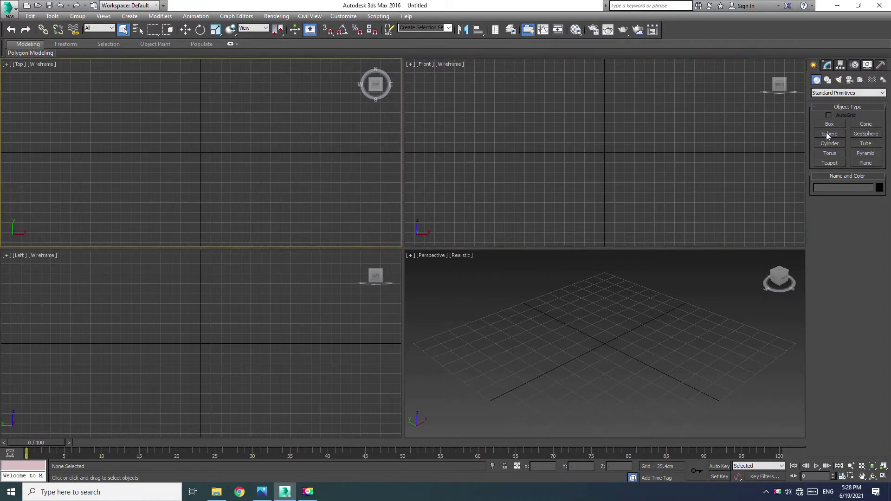
key("alt+w")
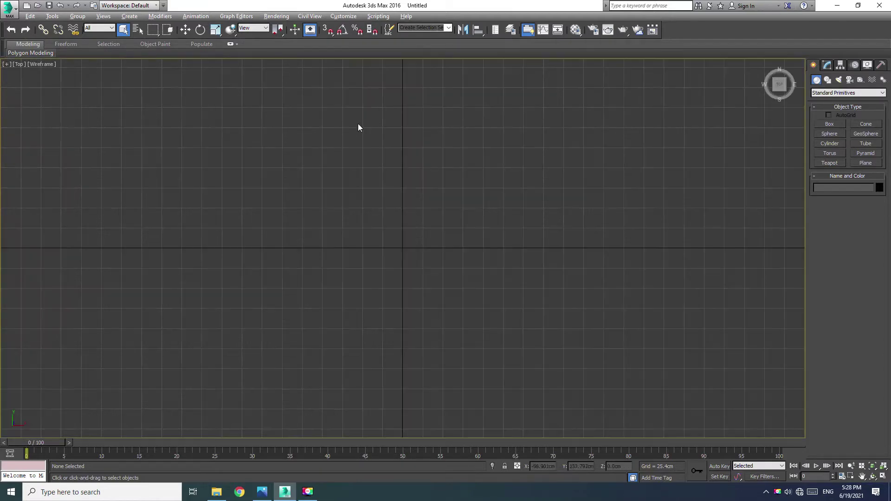
Step: Draw Circle001 in the Top view with a 15 cm radius and slide it left along X
left_click(828, 79)
left_click(829, 141)
left_click_drag(402, 247, 431, 268)
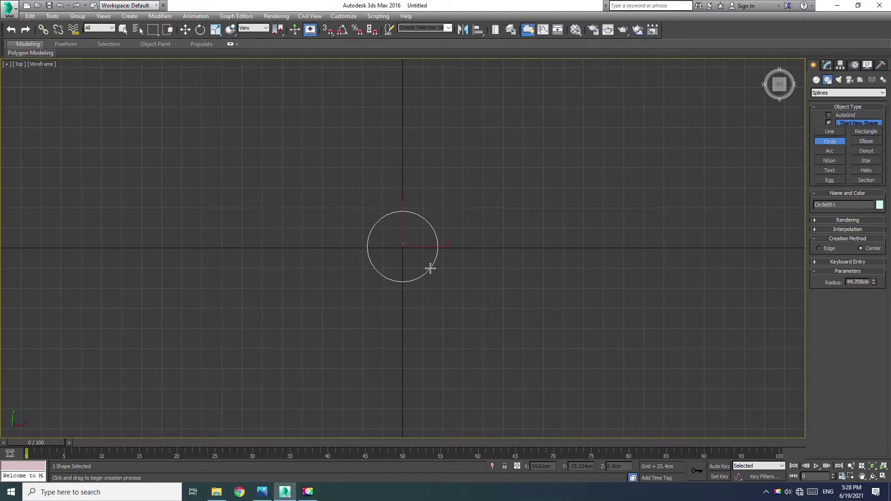
left_click(854, 282)
type("15")
key("Return")
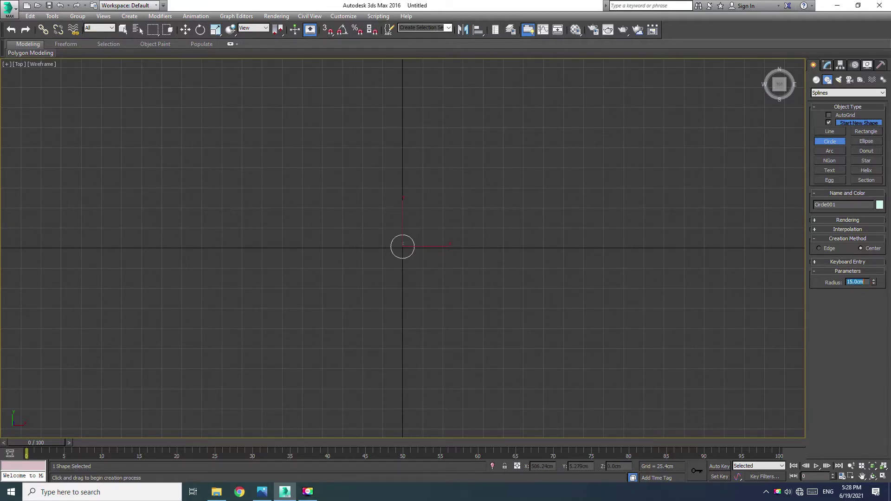
key("w")
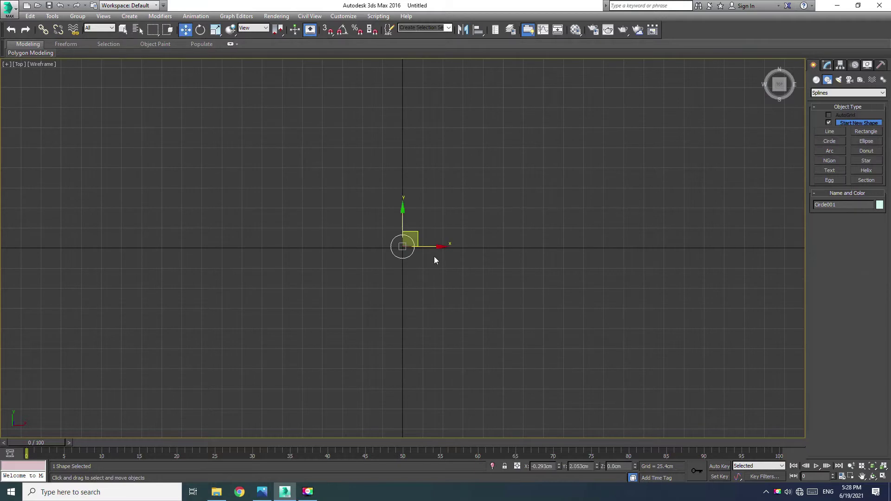
left_click_drag(431, 246, 322, 247)
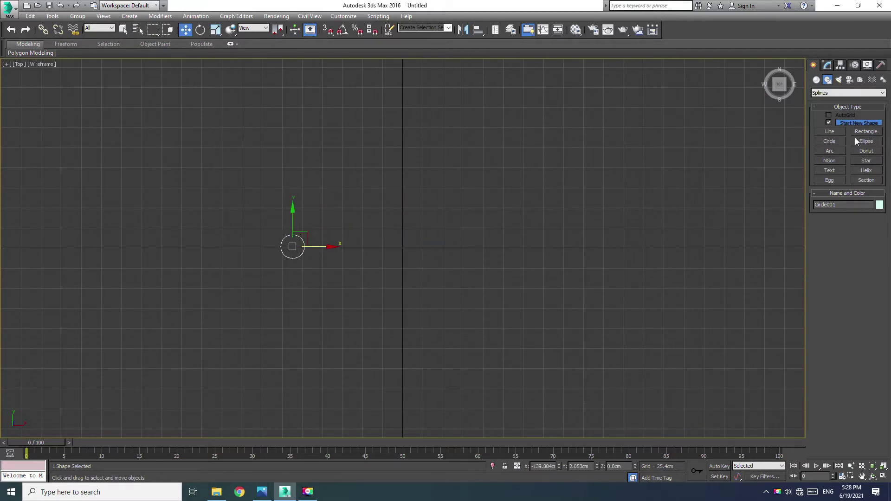
Step: Draw a star spline with a 15 cm outer radius and 10 cm inner radius
left_click(866, 160)
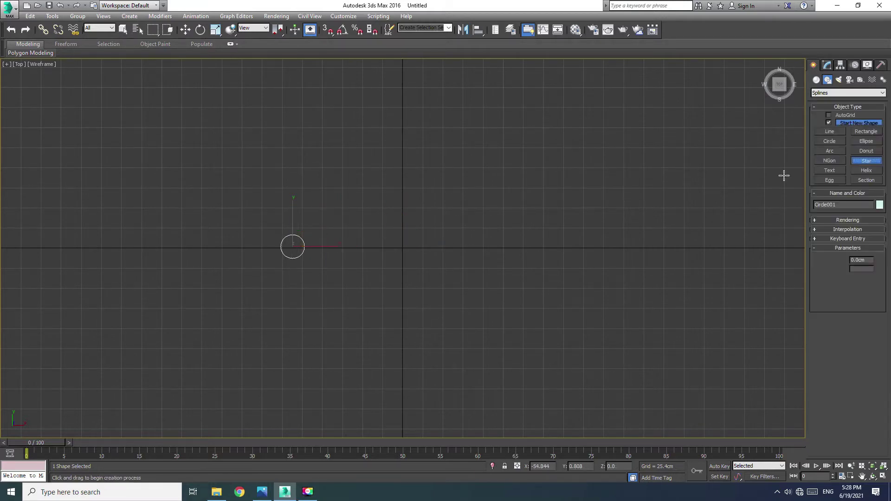
left_click_drag(403, 246, 433, 270)
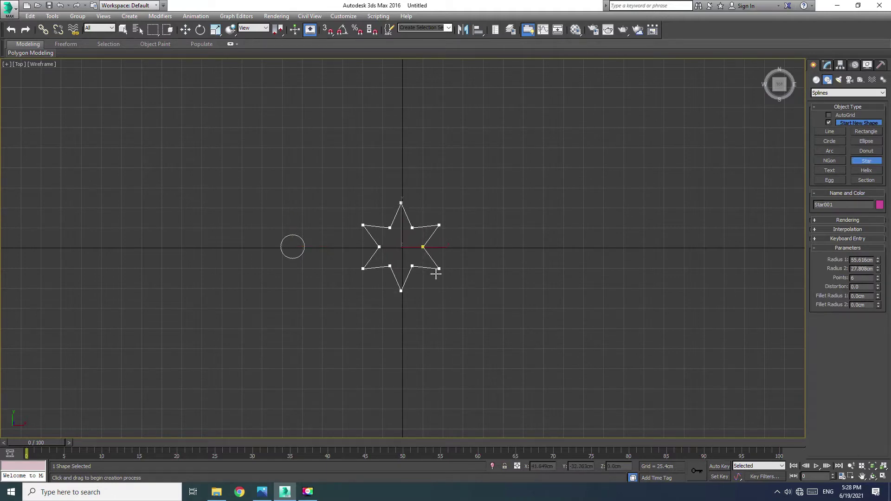
left_click(428, 255)
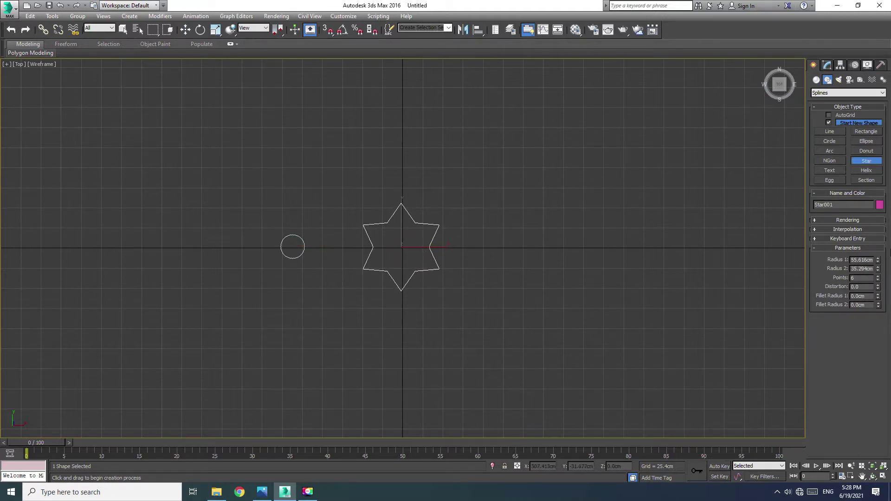
left_click(857, 260)
type("15")
key("Return")
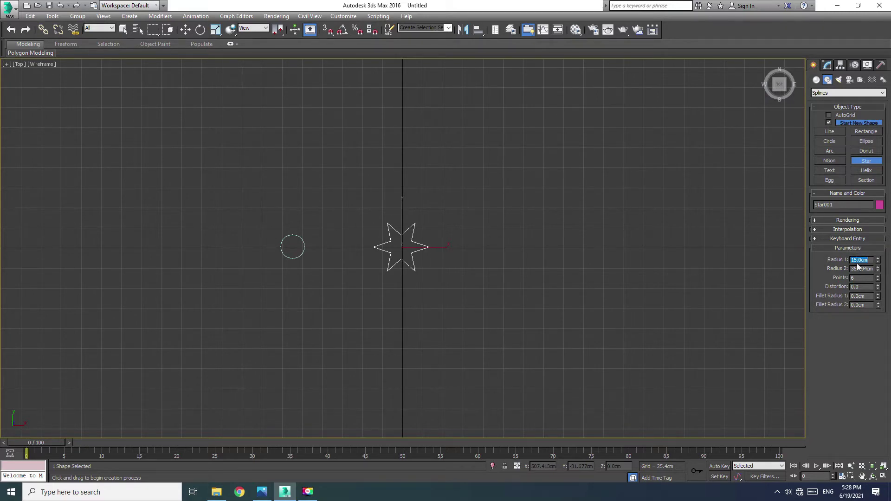
left_click(859, 270)
type("10")
key("Return")
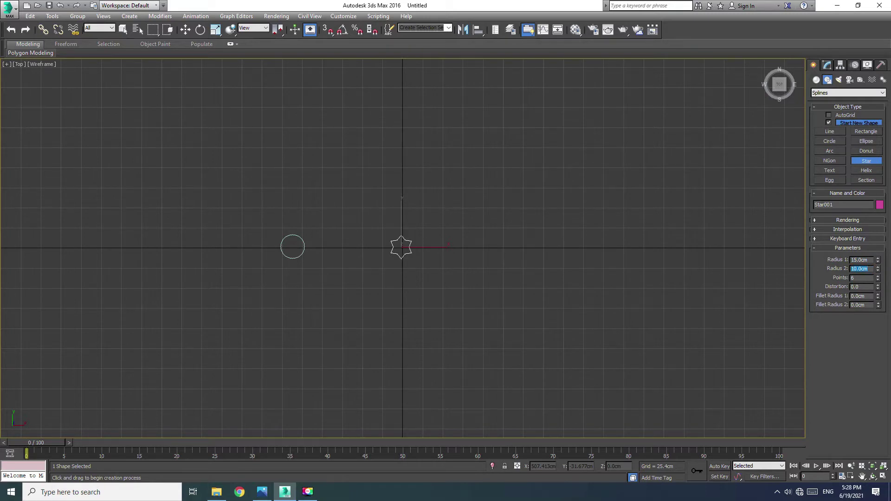
Step: Change the star's point count, fillet it at 3.5 and 1.0 cm, and move it beside the circle
double_click(853, 277)
type("5")
key("Return")
double_click(854, 295)
type("35")
key("Return")
double_click(861, 305)
type("1")
key("Return")
key("w")
left_click_drag(426, 249, 352, 251)
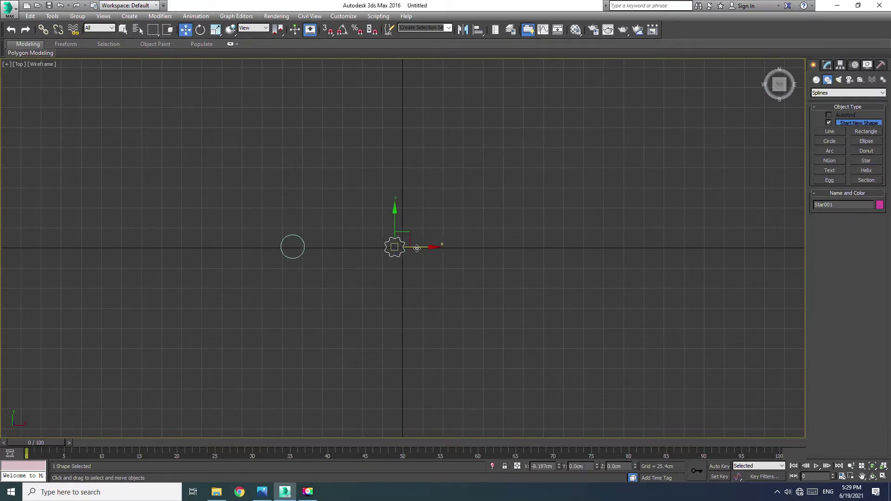
left_click(338, 275)
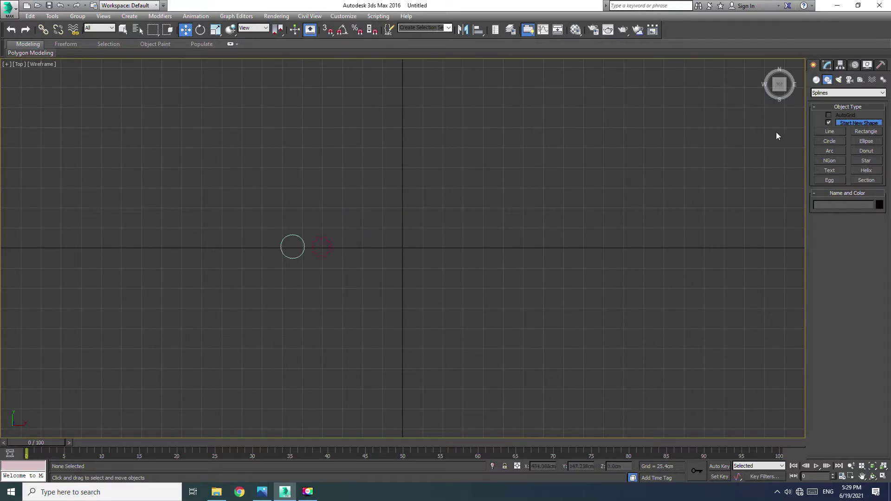
Step: Draw an 11 cm radius circle and move it left beside the star
left_click(836, 141)
left_click_drag(405, 246, 417, 264)
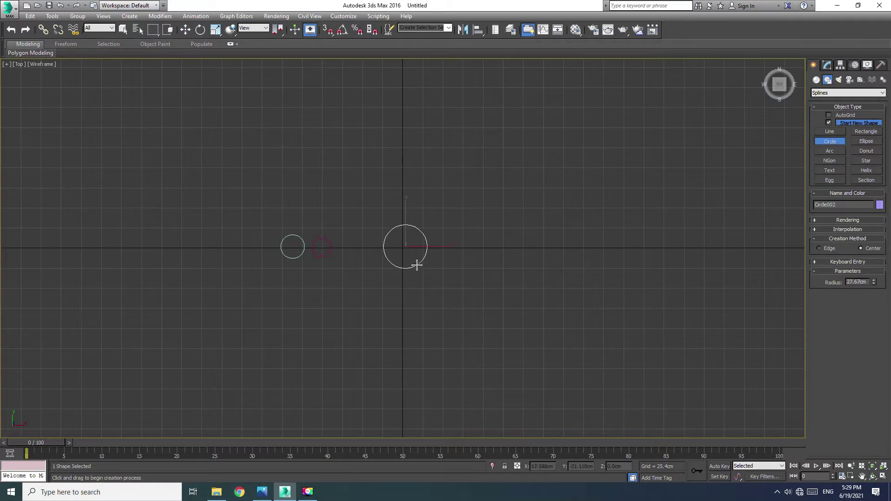
double_click(855, 280)
type("11")
key("Return")
key("w")
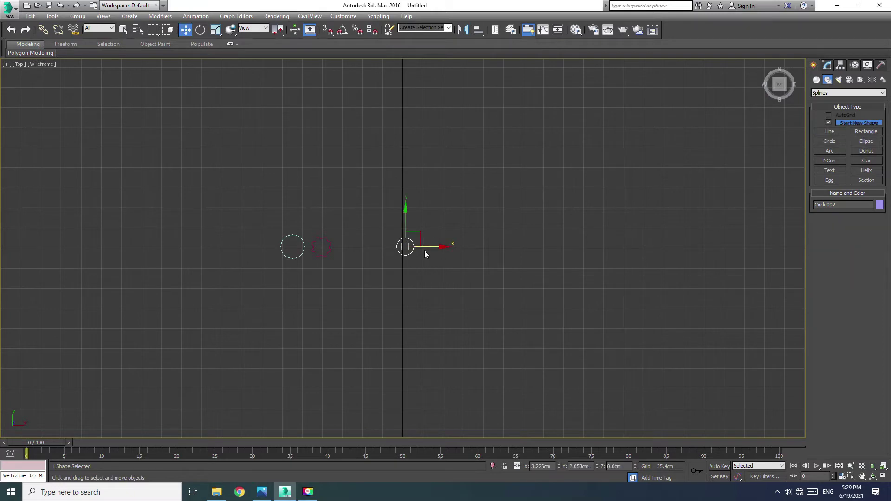
left_click_drag(424, 250, 364, 250)
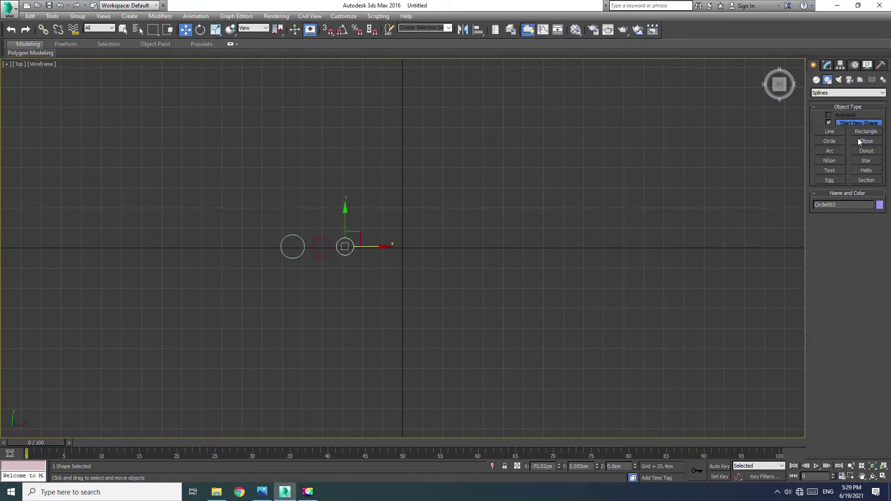
Step: Draw another circle, set its radius to 4 cm in Modify, and line it up with the others
left_click(835, 142)
left_click_drag(443, 227, 463, 253)
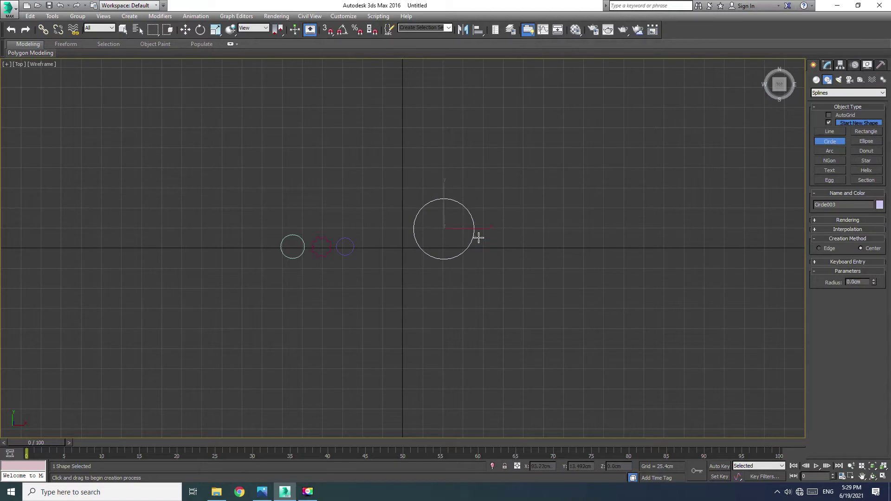
right_click(415, 224)
left_click(827, 65)
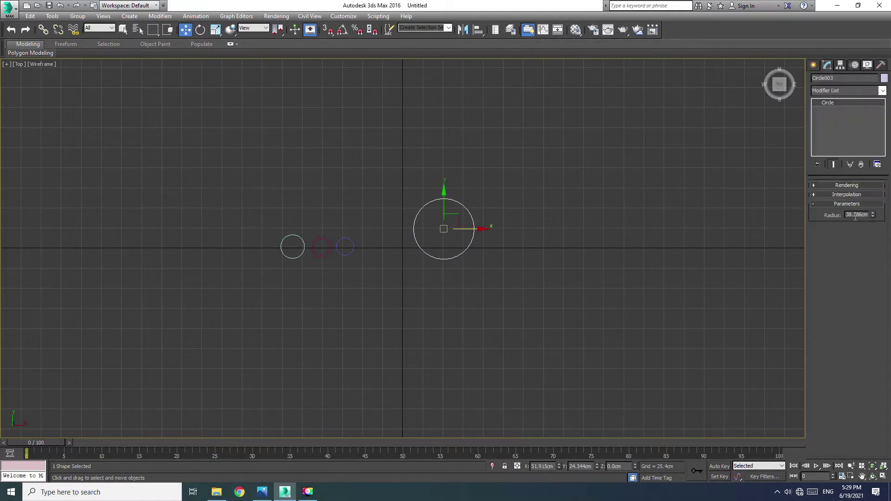
double_click(850, 214)
type("4")
key("Return")
type("w")
left_click_drag(444, 220, 369, 245)
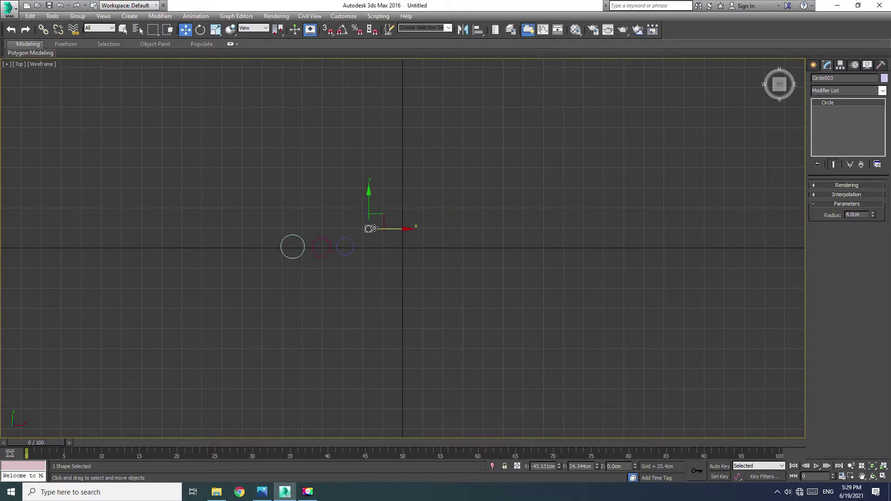
left_click(510, 261)
left_click(813, 65)
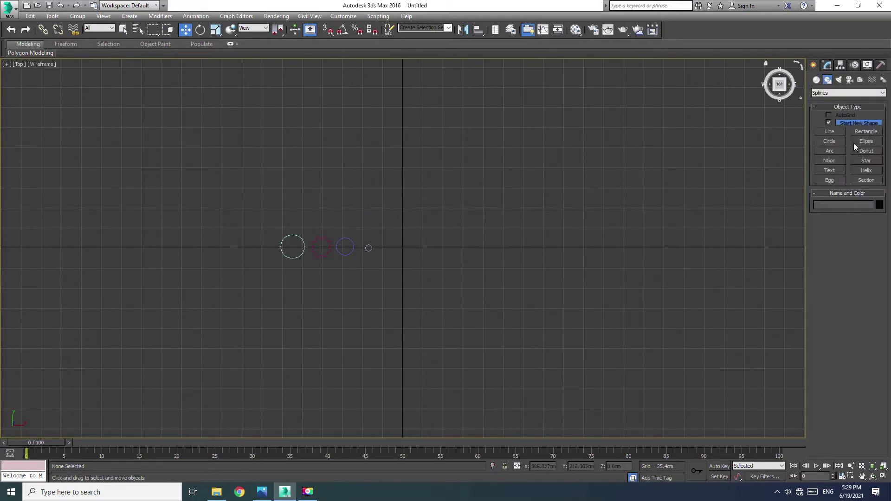
Step: Draw a rectangle with length 2.5 cm and width 7.25 cm
left_click(866, 132)
mouse_move(397, 243)
left_mouse_down()
mouse_move(427, 252)
mouse_move(413, 253)
left_mouse_up()
scroll(404, 251, "up", 4)
scroll(399, 248, "up", 2)
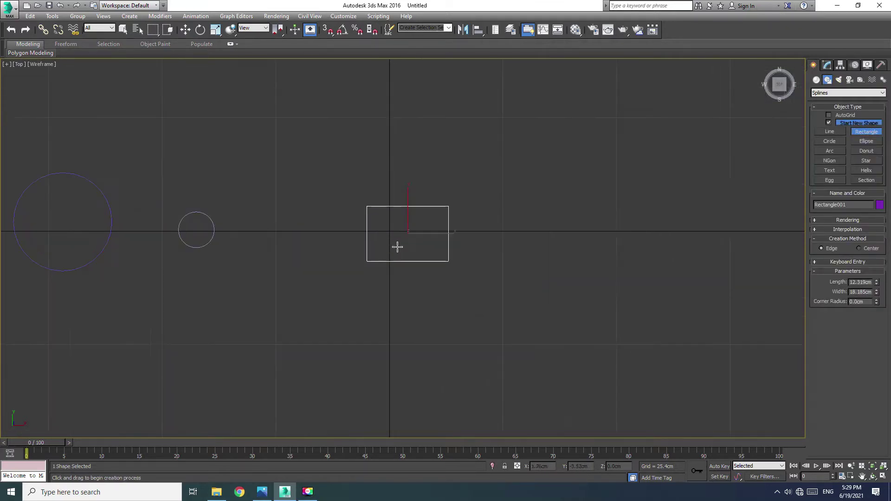
double_click(858, 282)
type("5")
key("Return")
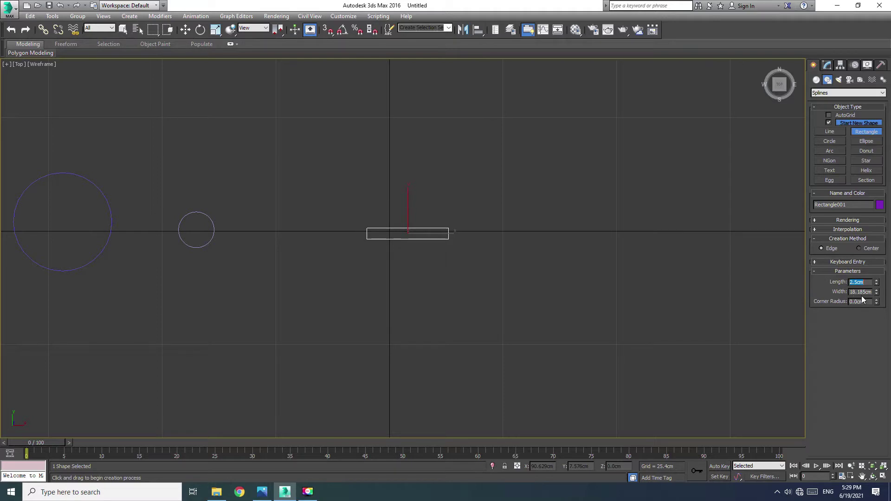
double_click(861, 291)
type("7.25")
key("Return")
Step: Nudge the rectangle to about 2.6 by 7.4 cm and place it right of the small circle
key("w")
mouse_move(406, 233)
left_mouse_down()
mouse_move(184, 218)
mouse_move(196, 230)
left_mouse_up()
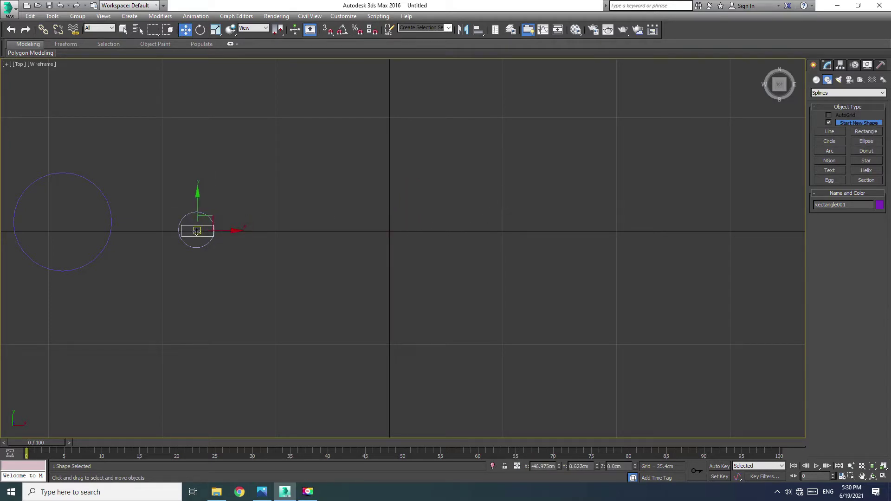
scroll(196, 230, "up", 1)
scroll(199, 229, "up", 5)
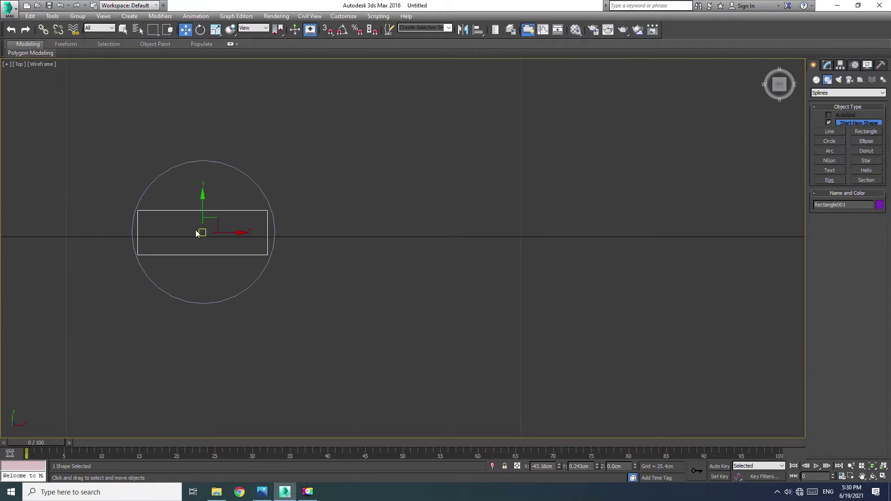
mouse_move(778, 84)
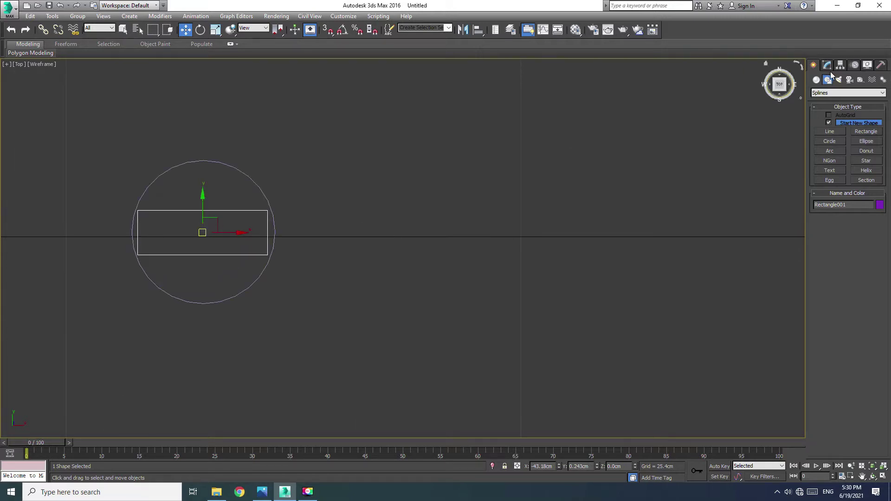
left_click(827, 65)
left_click_drag(877, 217, 877, 215)
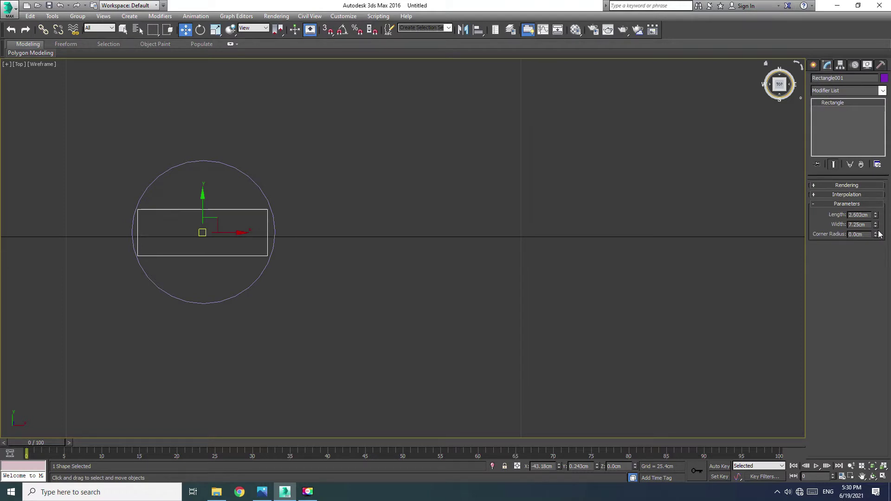
left_click_drag(876, 226, 876, 224)
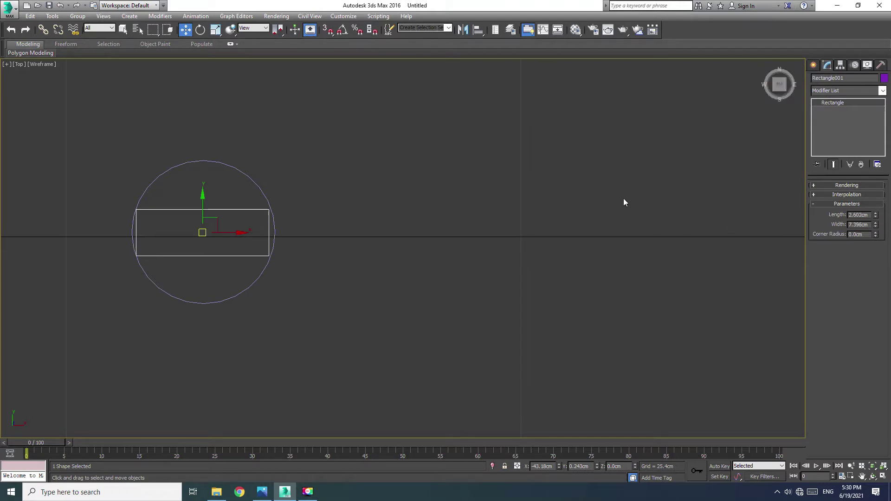
left_click_drag(226, 232, 395, 231)
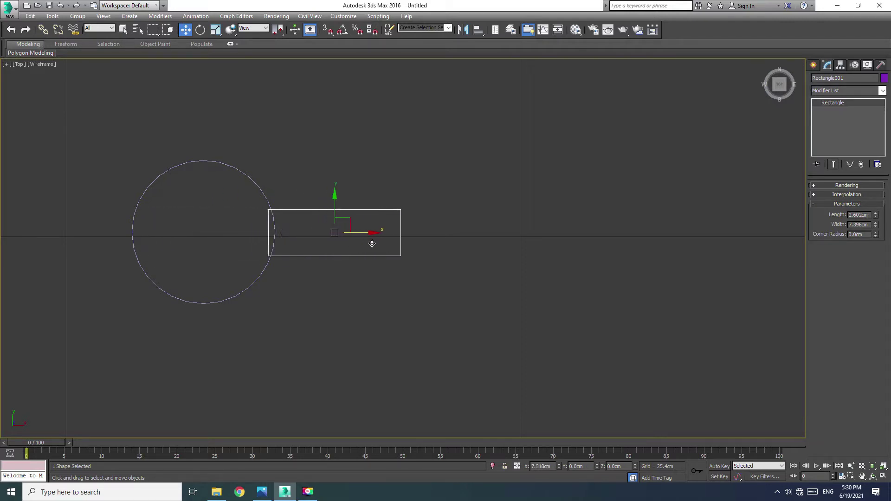
left_click(313, 283)
scroll(302, 266, "down", 3)
scroll(266, 253, "down", 3)
scroll(291, 235, "down", 2)
left_click(813, 64)
left_click(833, 132)
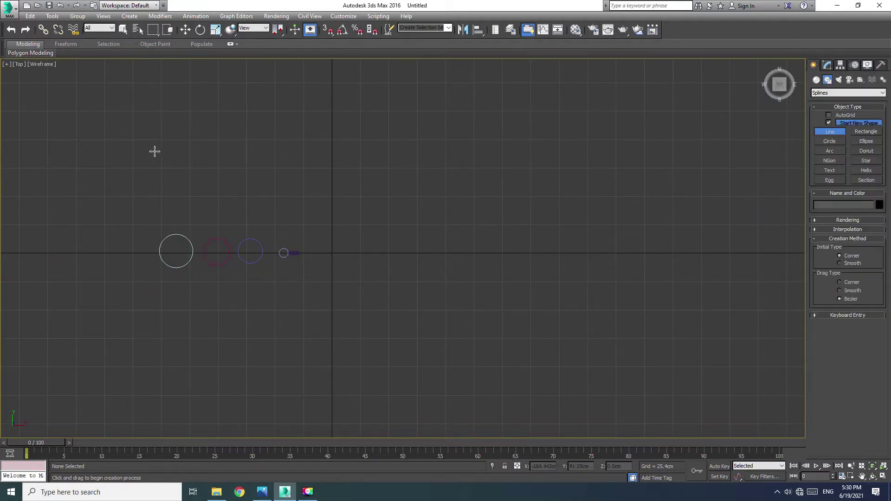
Step: Draw a long straight horizontal line above the row of shapes as the loft path
left_click(133, 161)
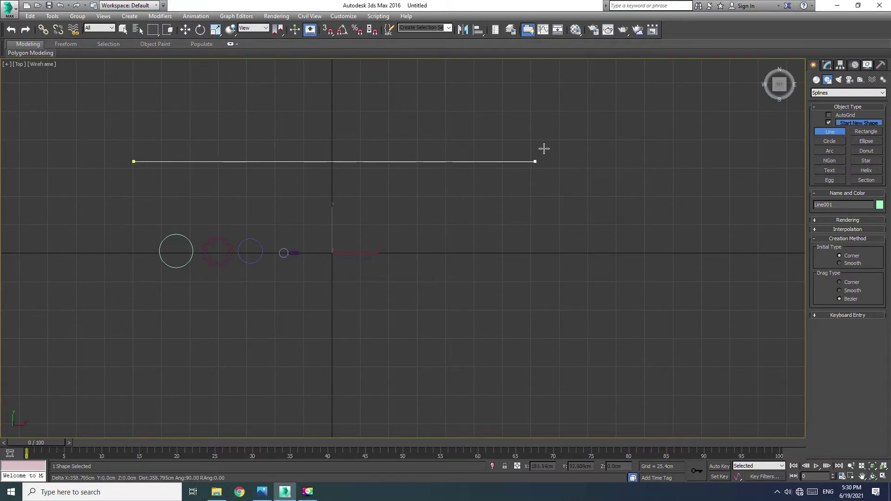
left_click(502, 164)
right_click(426, 187)
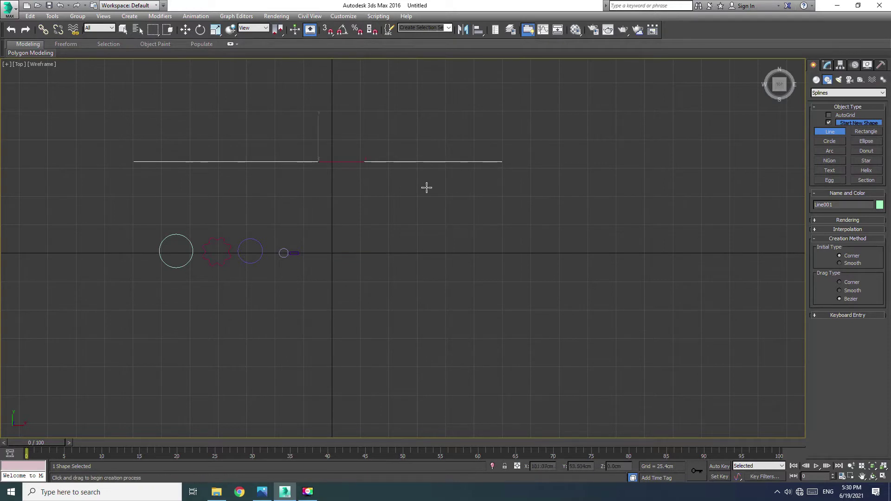
key("w")
mouse_move(779, 84)
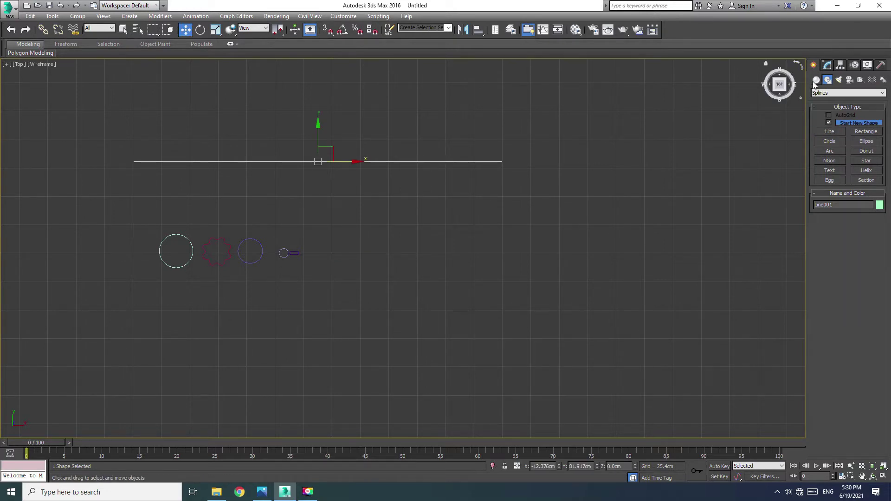
left_click(815, 80)
Step: Create a Compound Objects Loft on the line, with path 6 and the green circle as cross-section
left_click(844, 93)
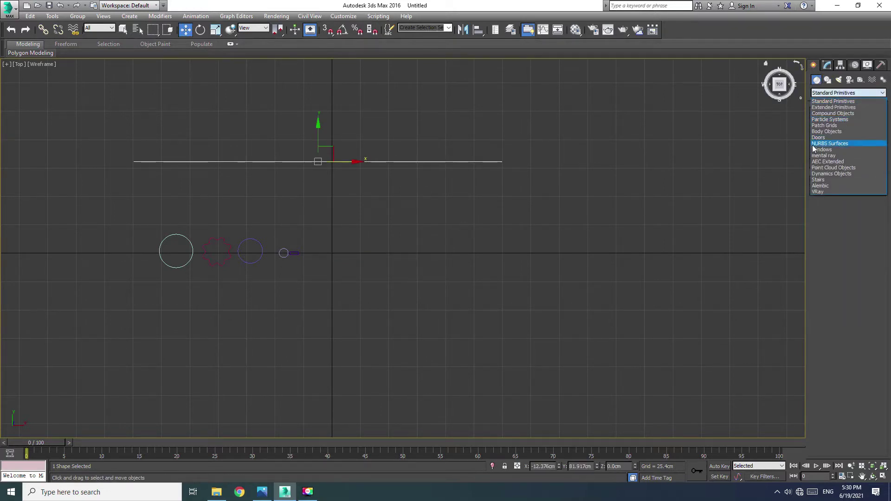
left_click(866, 112)
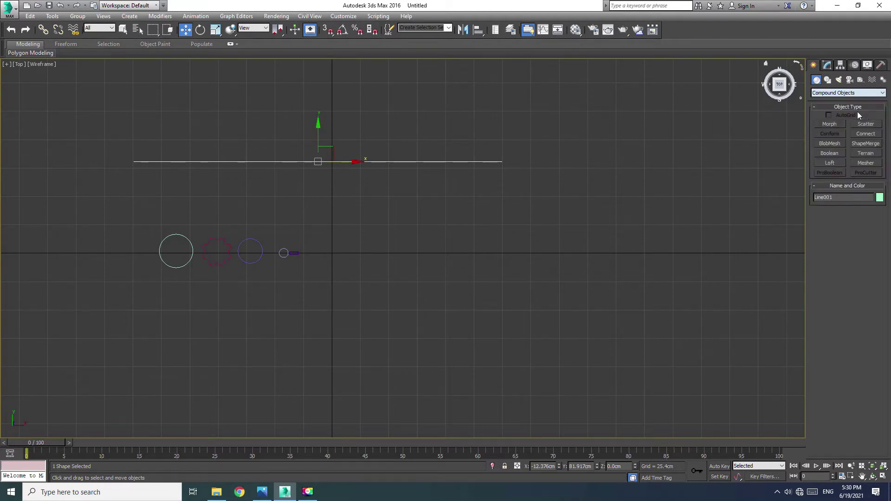
left_click(831, 163)
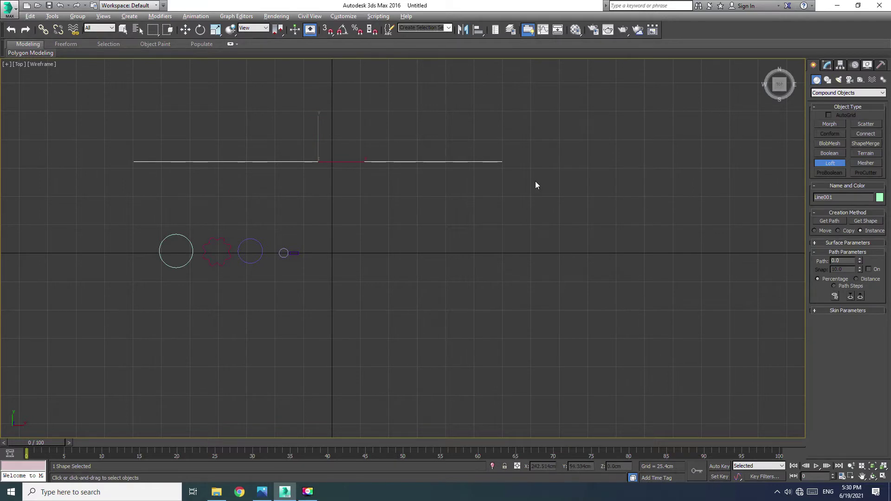
key("alt+w")
key("alt+w")
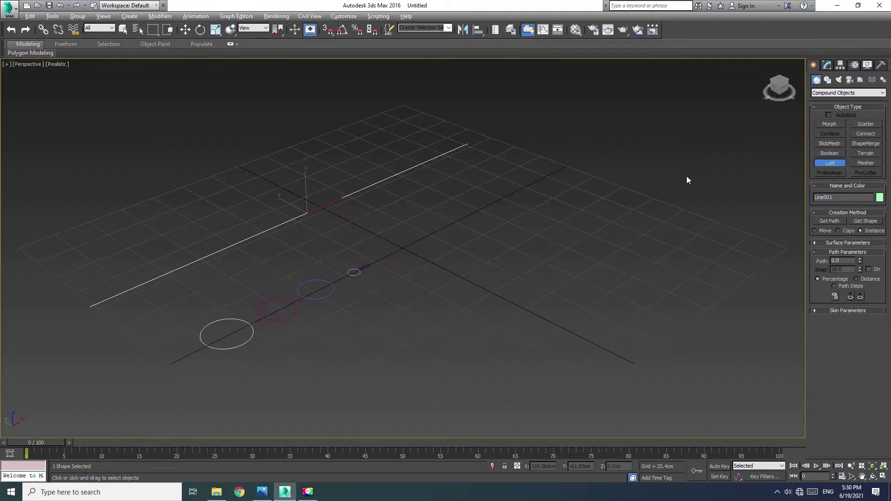
double_click(841, 260)
type("6")
left_click(854, 220)
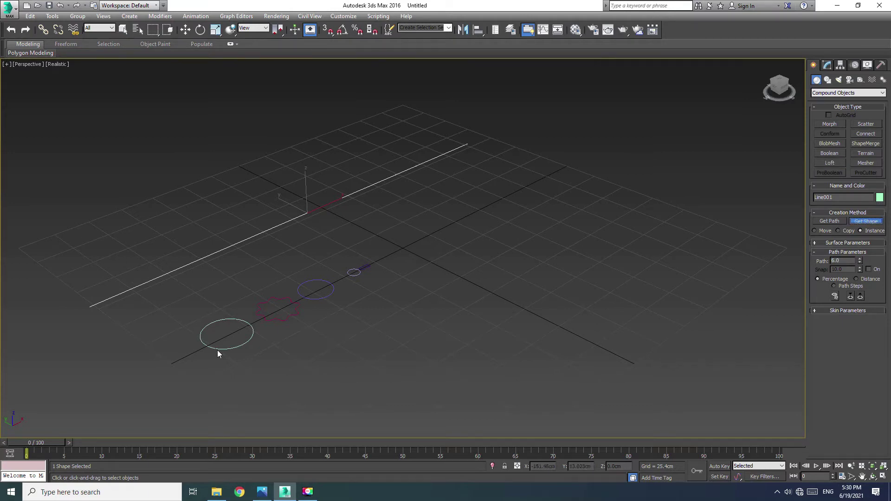
left_click(238, 348)
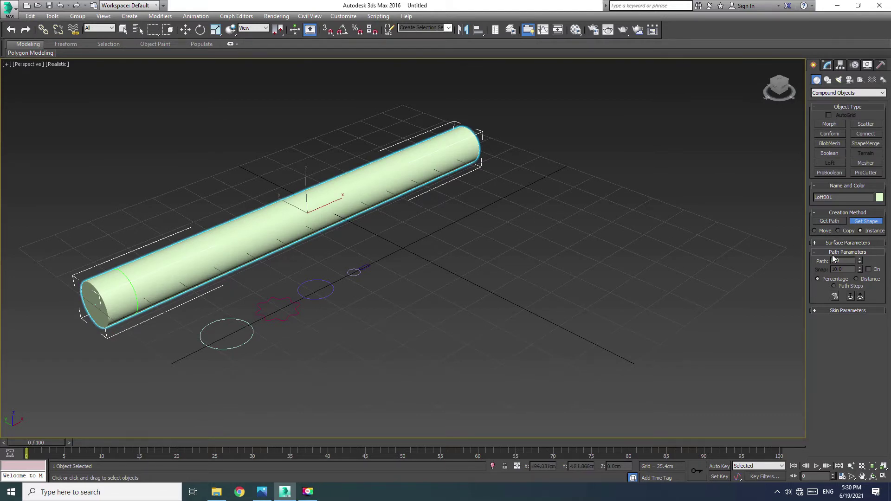
left_click_drag(842, 261, 815, 263)
Step: Add the red star cross-section at 7% and another shape at 33% along the path
type("7")
left_click(850, 219)
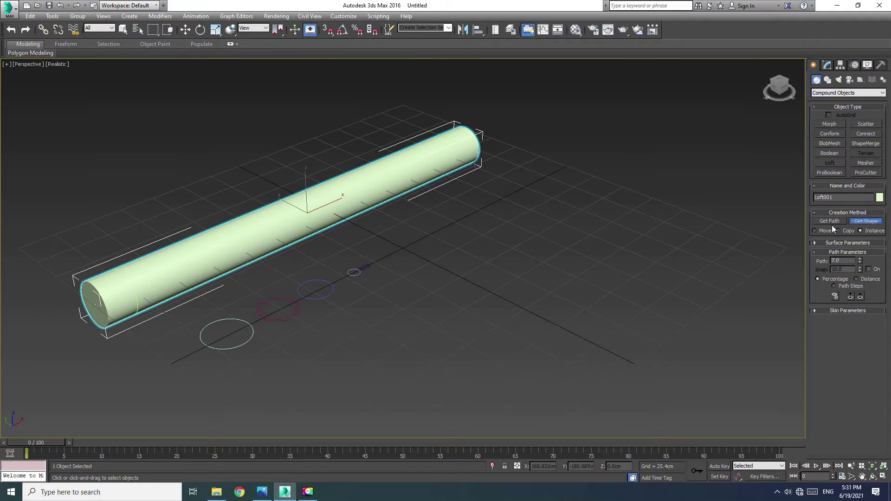
left_click(281, 320)
mouse_move(242, 274)
middle_mouse_down("alt")
mouse_move(245, 301)
mouse_move(214, 291)
middle_mouse_up("alt")
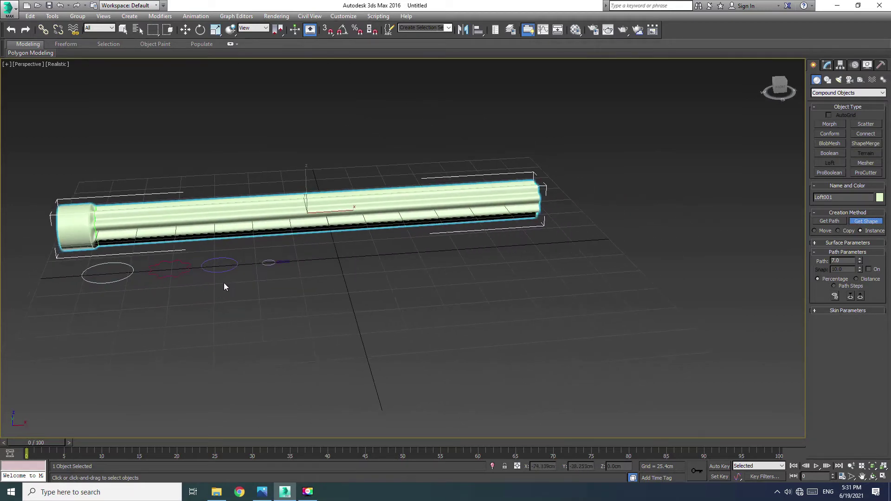
double_click(840, 261)
type("33")
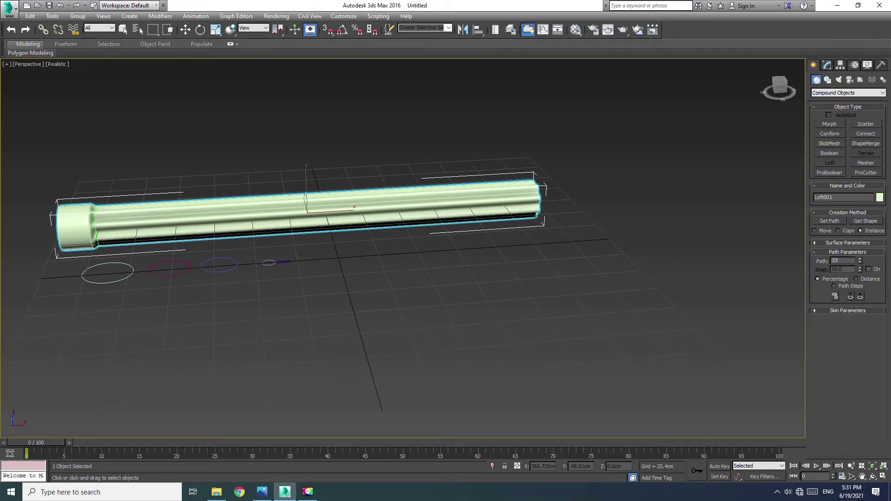
left_click(850, 220)
left_click(185, 272)
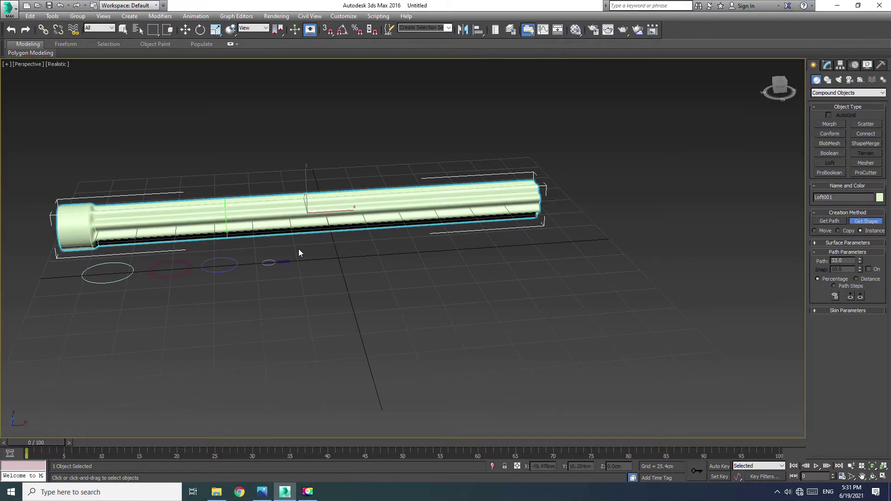
Step: Add the circle at 33.5% and the blue ellipse at 39.5% to round the shaft
double_click(847, 261)
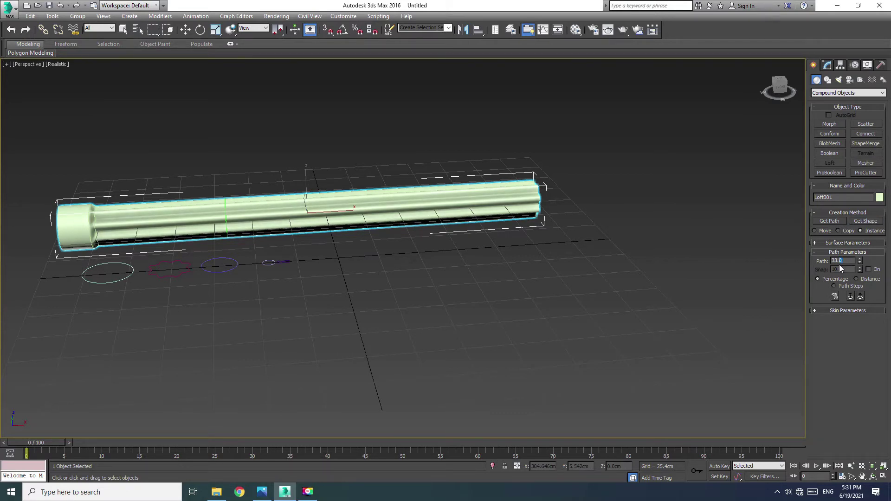
type("33.5")
left_click(864, 221)
left_click(208, 269)
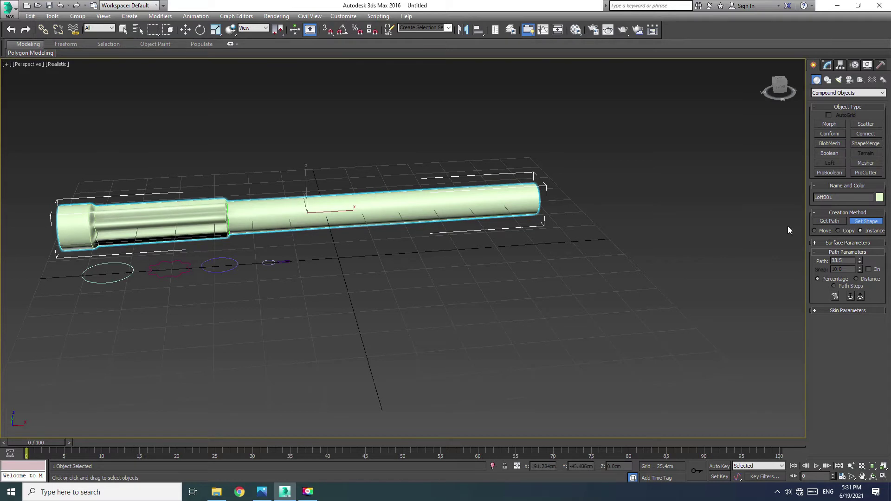
double_click(848, 262)
type("3")
left_click(865, 221)
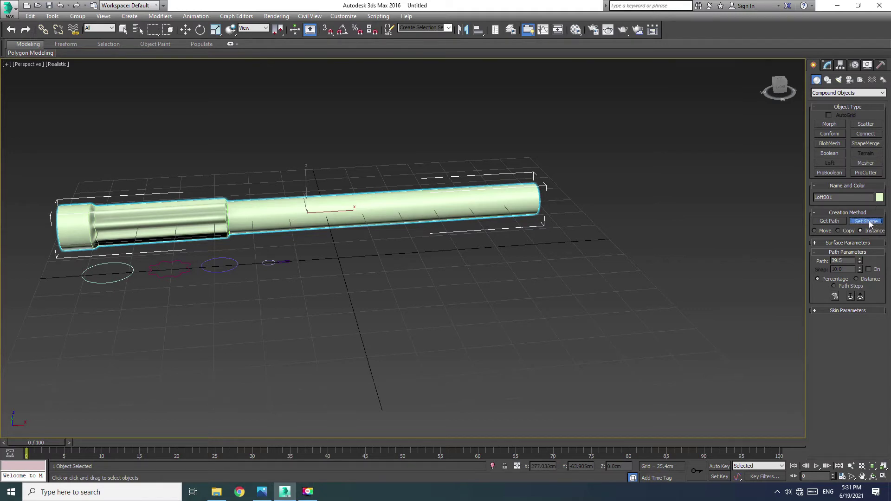
left_click(226, 269)
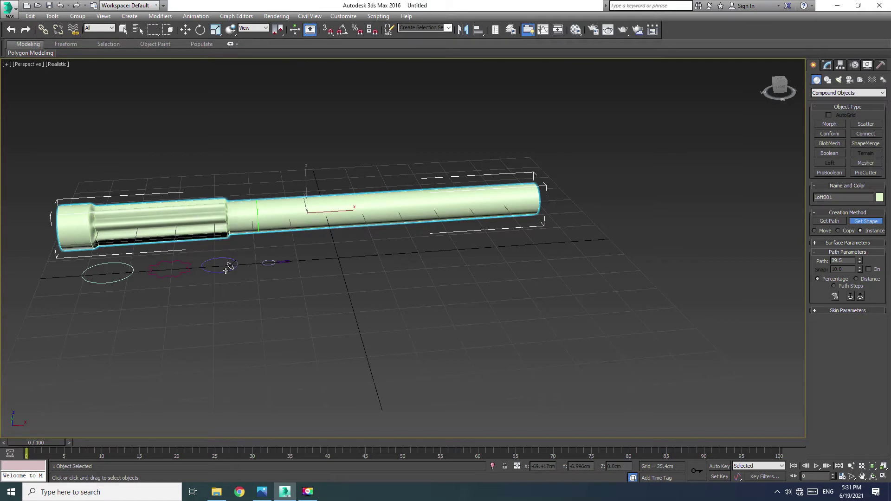
double_click(842, 260)
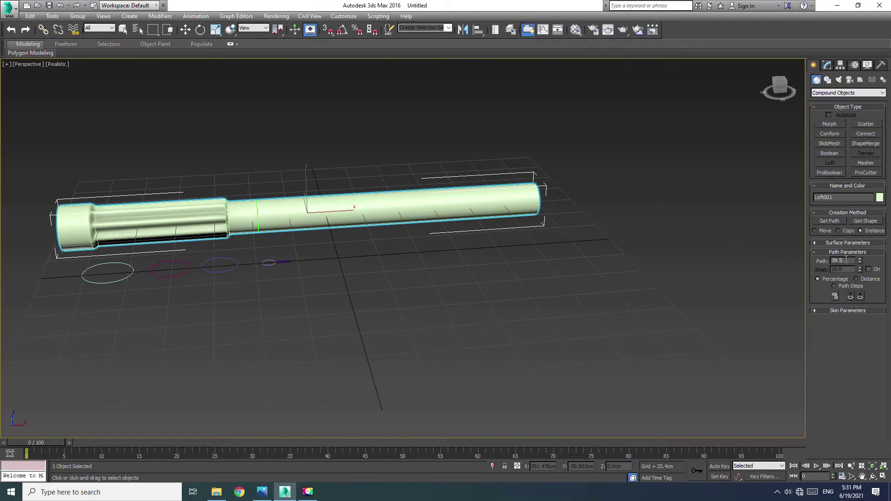
Step: Place the red star cross-section at 40% and again at 49% along the loft path
type("40")
left_click(865, 221)
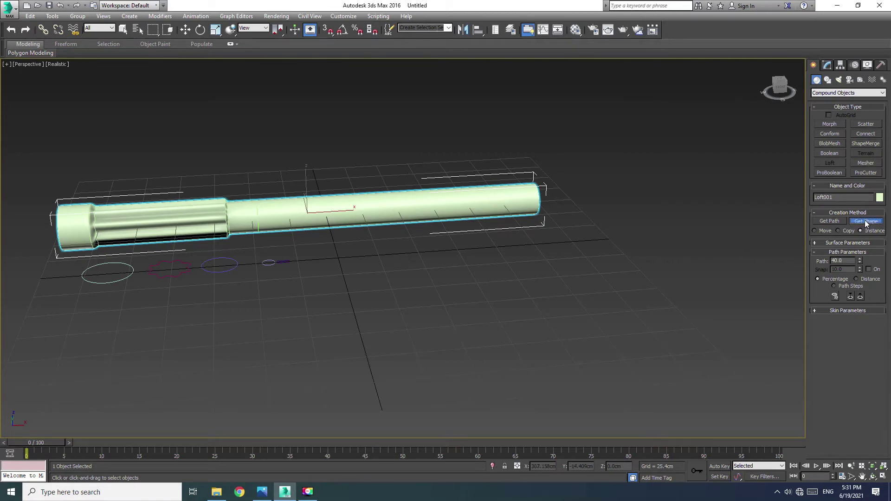
left_click(177, 274)
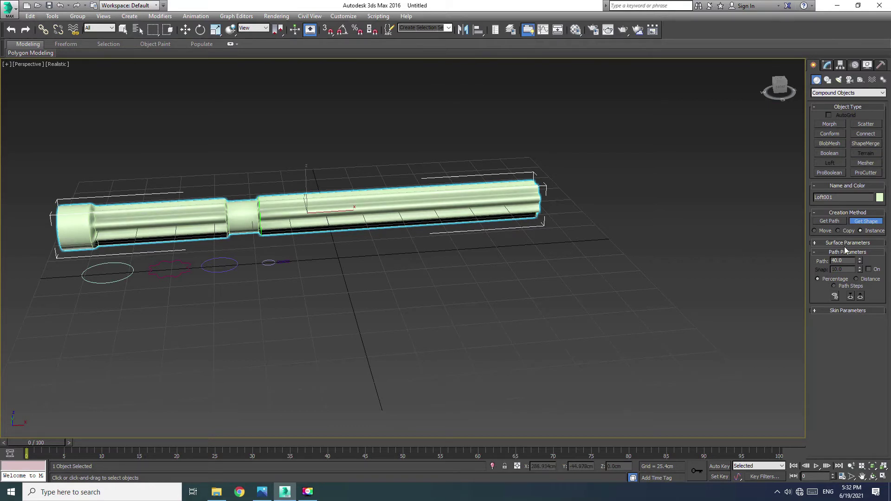
double_click(841, 260)
type("4")
left_click(865, 221)
left_click_drag(847, 261, 810, 262)
type("49")
left_click(855, 221)
left_click(182, 272)
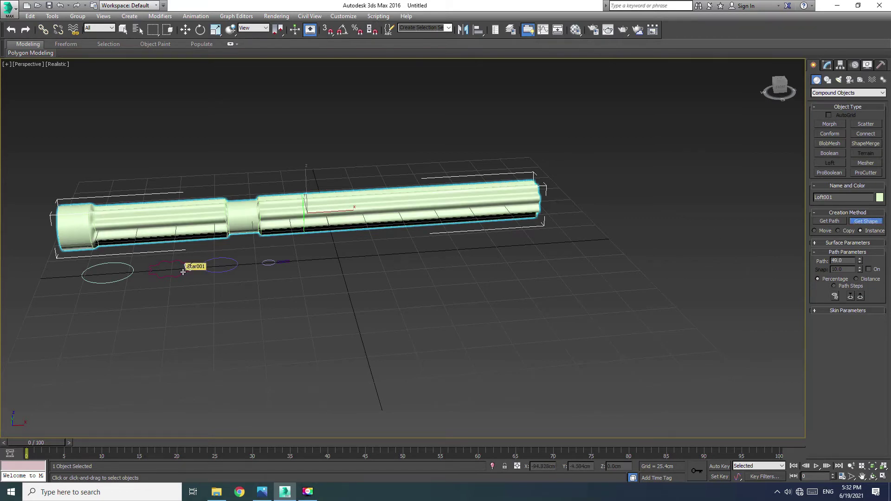
left_click(183, 272)
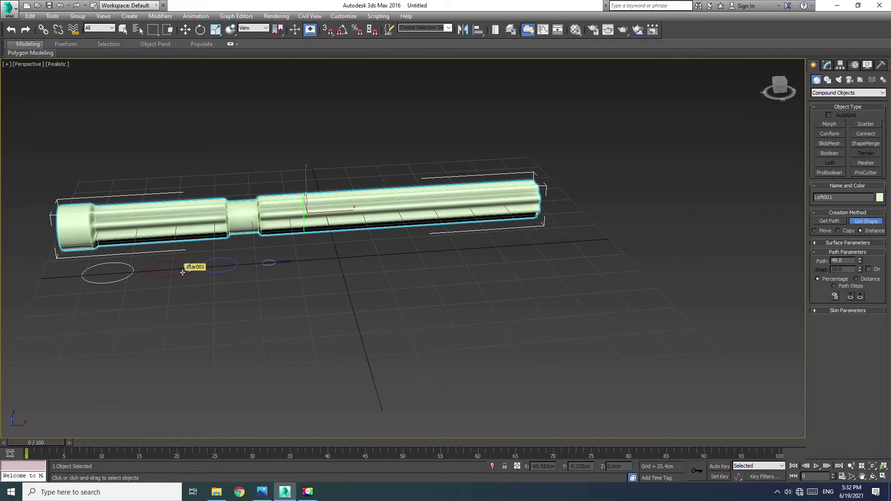
double_click(847, 260)
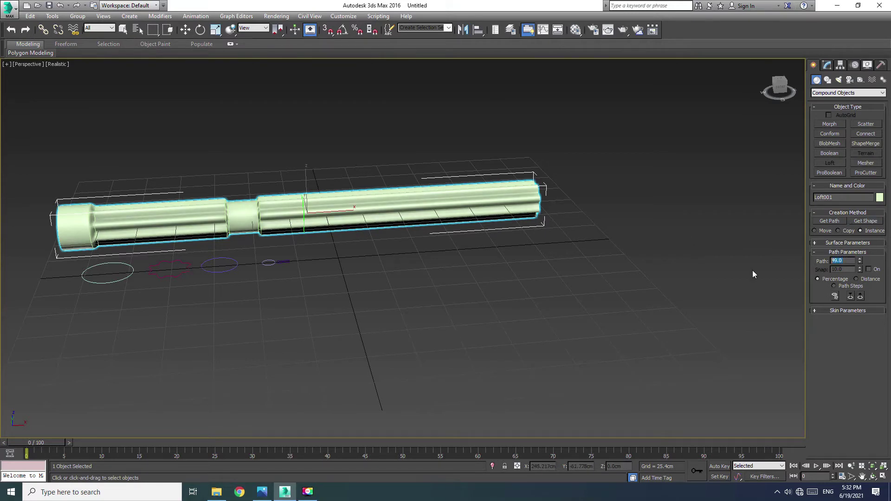
Step: Add the small circle at 50% and the small ellipse at 90% for the shaft
type("50")
left_click(865, 221)
scroll(252, 271, "up", 3)
scroll(267, 266, "up", 2)
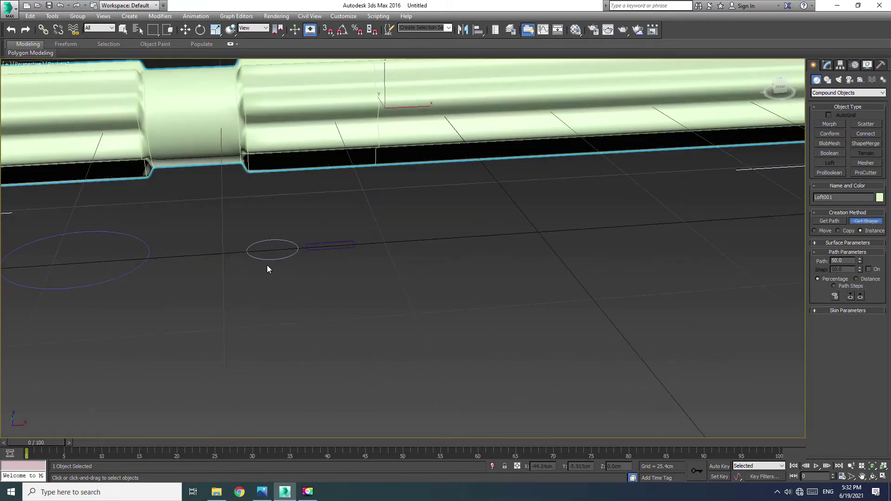
scroll(279, 264, "down", 1)
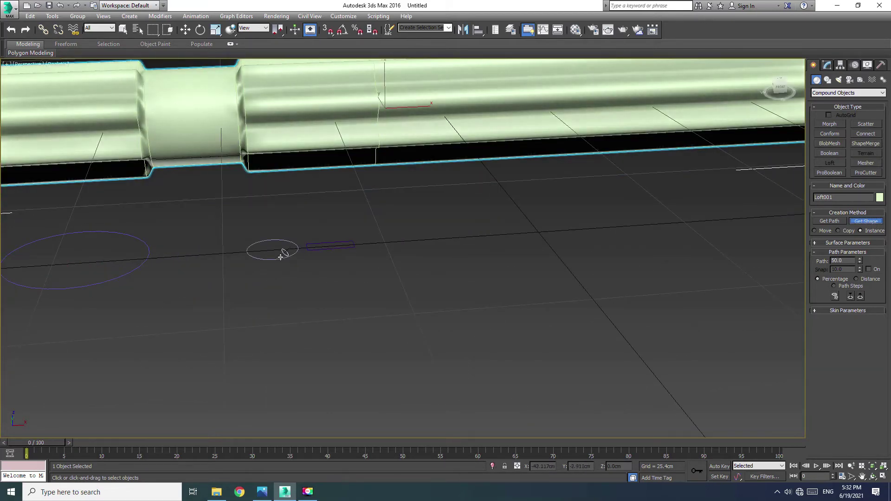
scroll(223, 272, "down", 2)
scroll(314, 205, "down", 3)
scroll(316, 205, "up", 1)
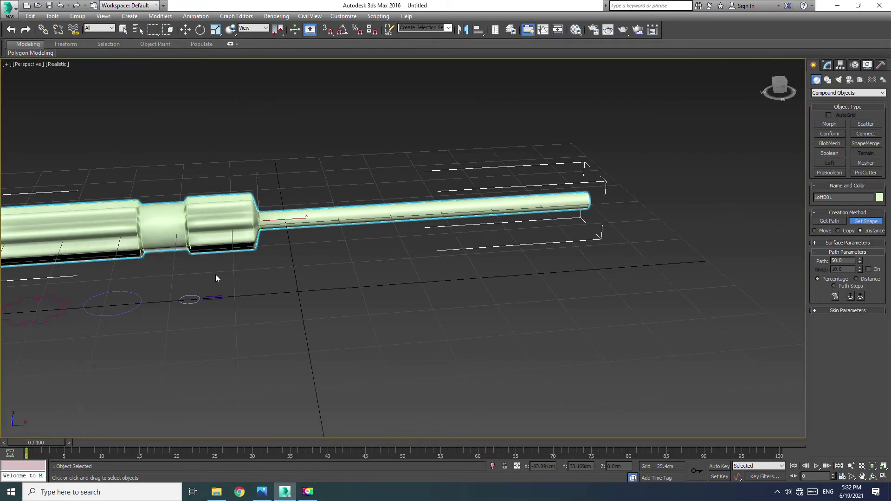
left_click(845, 261)
type("90")
left_click(874, 221)
left_click(187, 303)
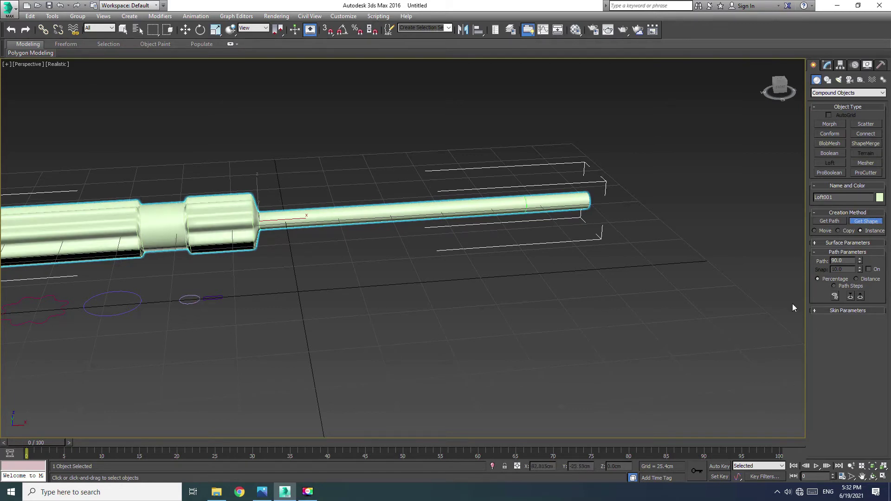
Step: Add the rectangle at 93% and 100% to form the flat blade tip
left_click(850, 261)
type("93")
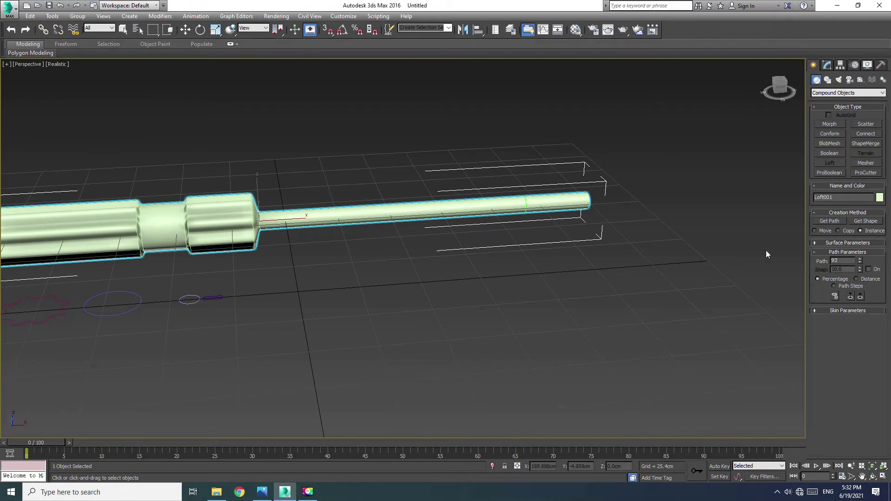
left_click(856, 219)
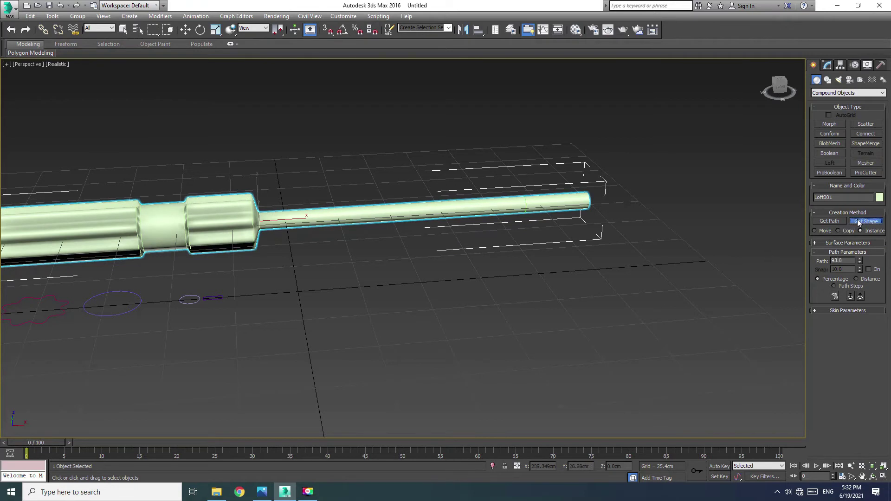
left_click(208, 299)
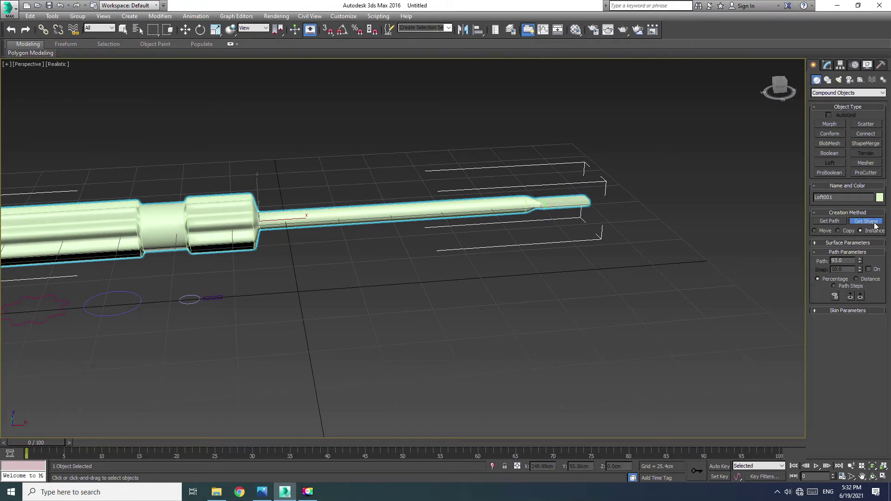
right_click(752, 251)
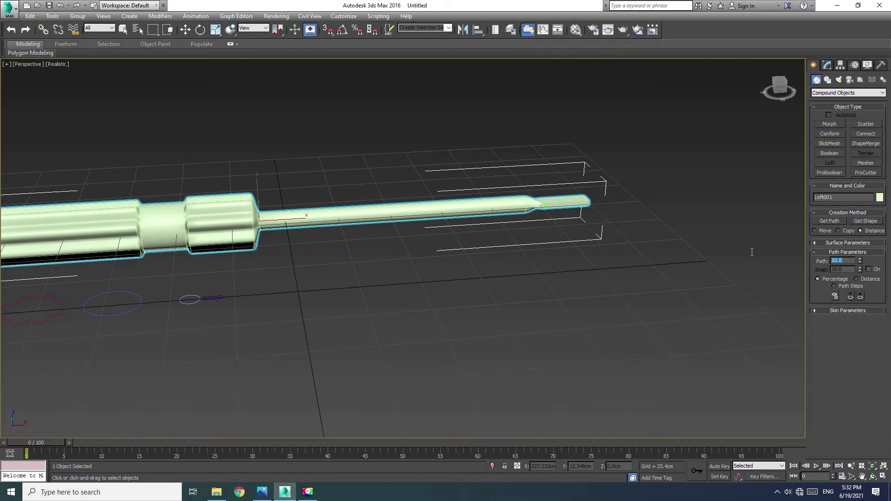
type("100")
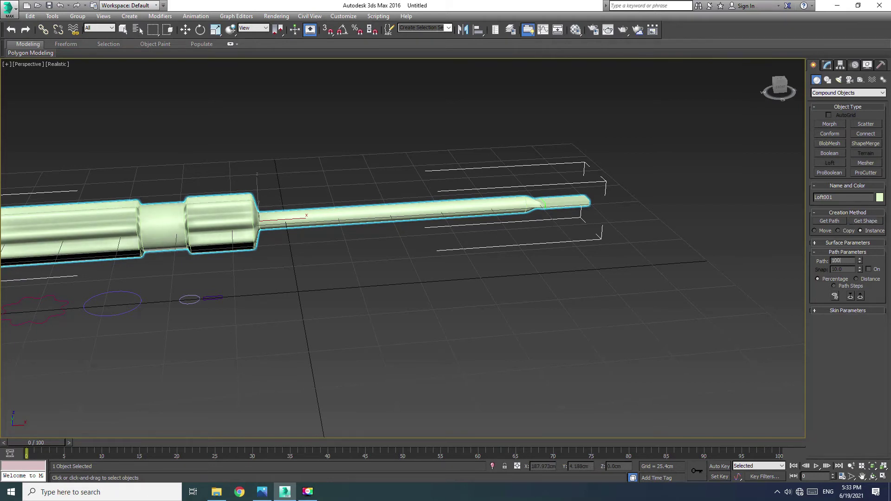
left_click(876, 221)
middle_click_drag(420, 274, 430, 277, "alt")
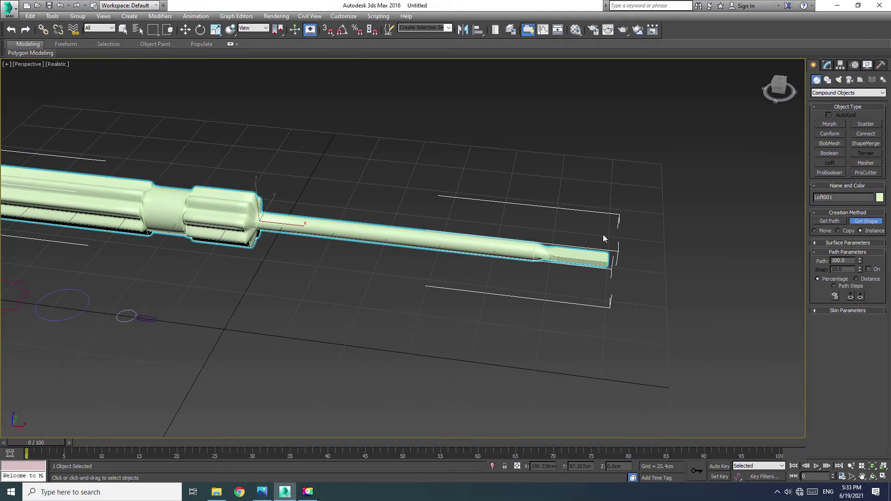
scroll(587, 269, "up", 3)
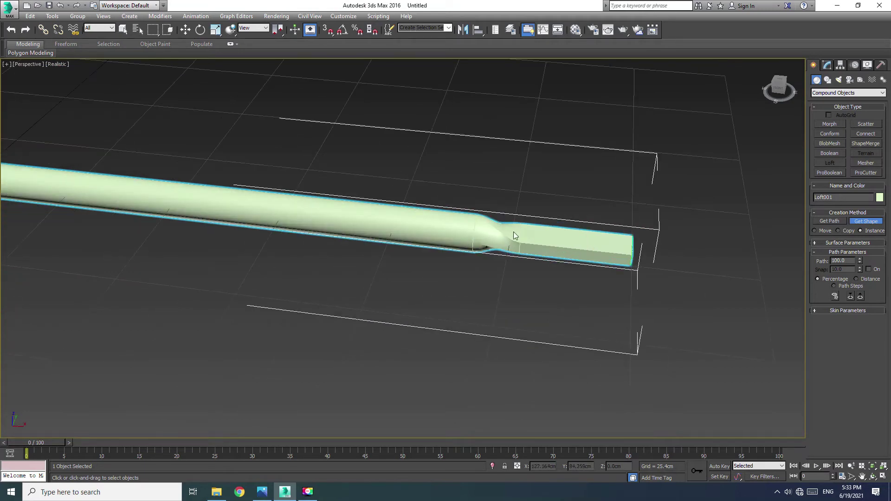
Step: In Shape sub-object mode, select the tip rectangle and rotate it to twist the blade
left_click(826, 66)
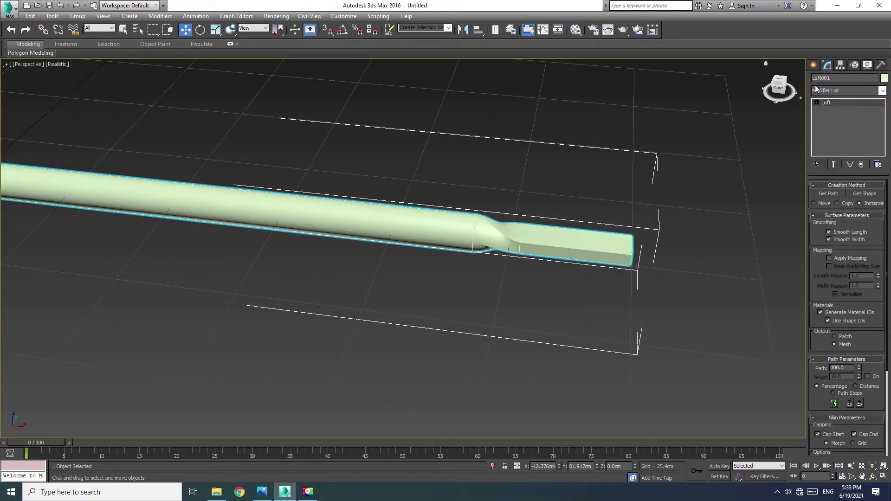
left_click(816, 102)
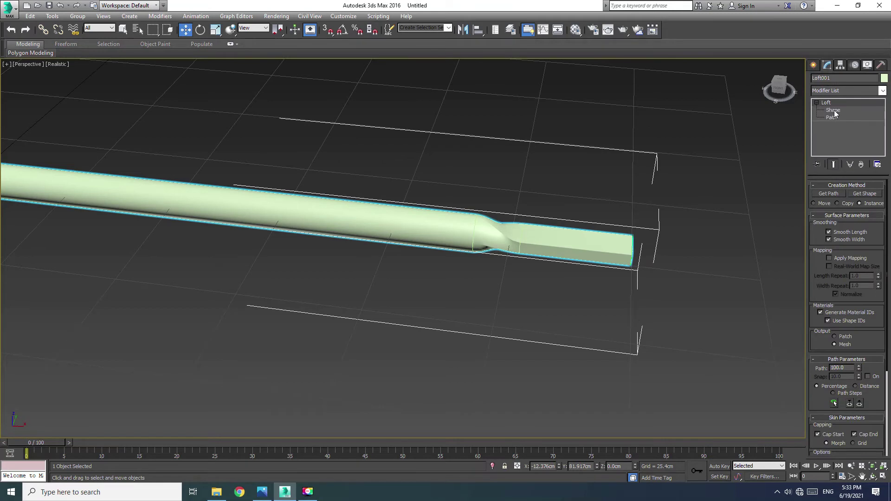
left_click_drag(745, 199, 508, 330)
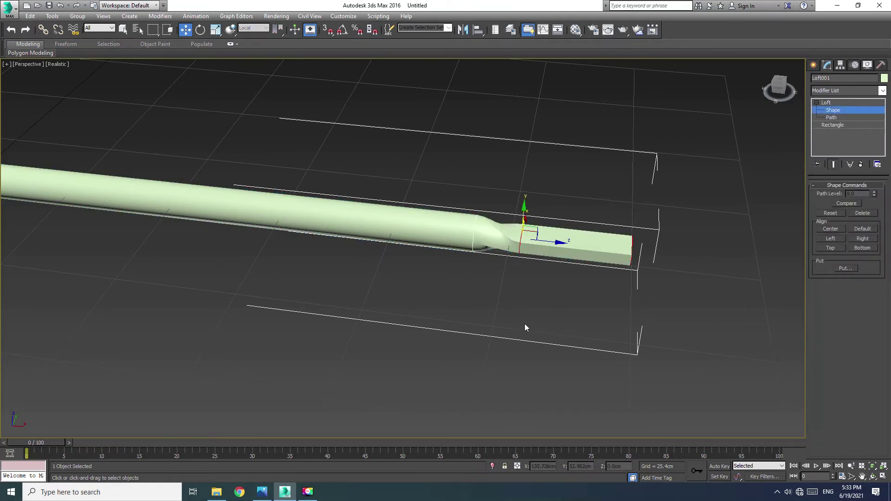
key("e")
mouse_move(556, 284)
middle_mouse_down("alt")
mouse_move(520, 257)
mouse_move(496, 271)
mouse_move(510, 266)
mouse_move(513, 234)
middle_mouse_up("alt")
left_click_drag(515, 226, 530, 211)
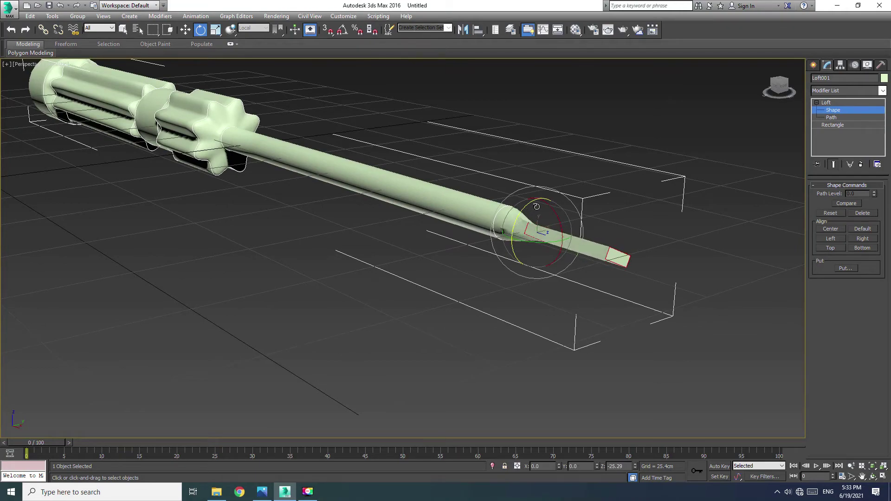
left_click_drag(530, 211, 538, 206)
mouse_move(510, 242)
middle_mouse_down("alt")
mouse_move(433, 252)
mouse_move(473, 226)
mouse_move(487, 258)
mouse_move(524, 258)
middle_mouse_up("alt")
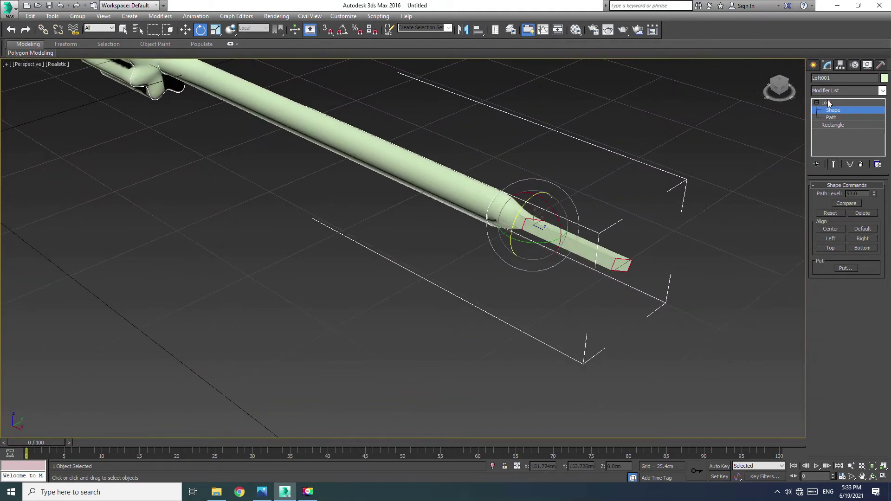
Step: Select the very tip cross-section, then exit Shape sub-object mode and deselect the loft
middle_click_drag(548, 302, 577, 300, "alt")
left_click(598, 300)
left_click_drag(602, 285, 608, 280)
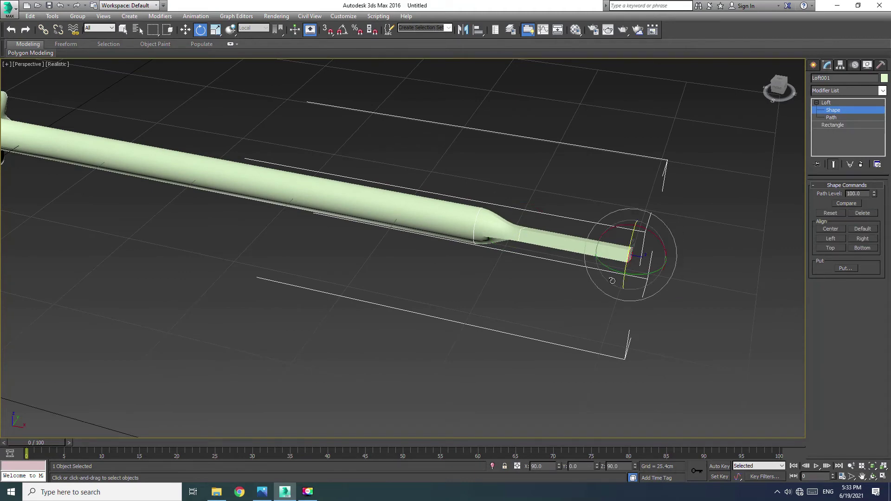
key("r")
mouse_move(629, 293)
middle_mouse_down("alt")
mouse_move(544, 281)
mouse_move(573, 278)
middle_mouse_up("alt")
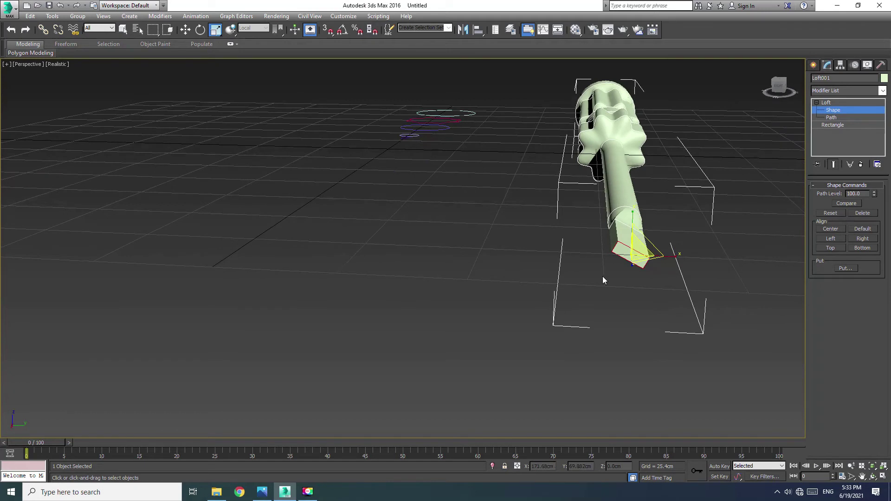
left_click_drag(636, 255, 623, 265)
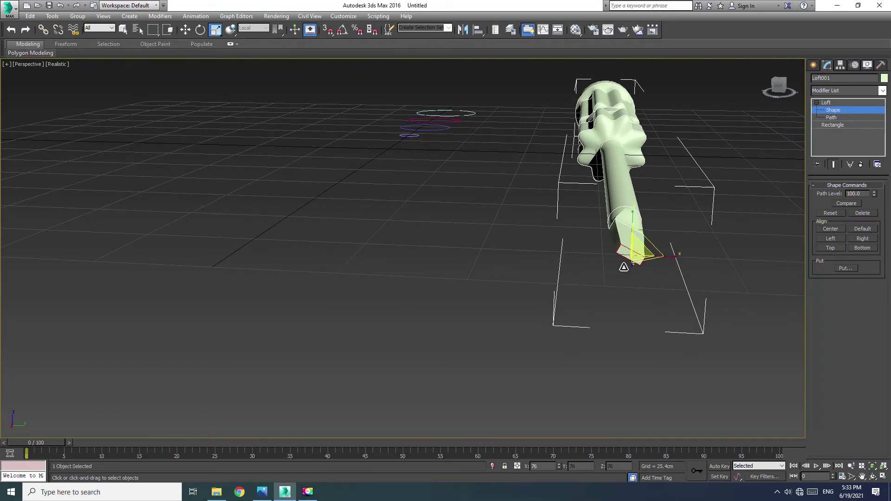
left_click(826, 103)
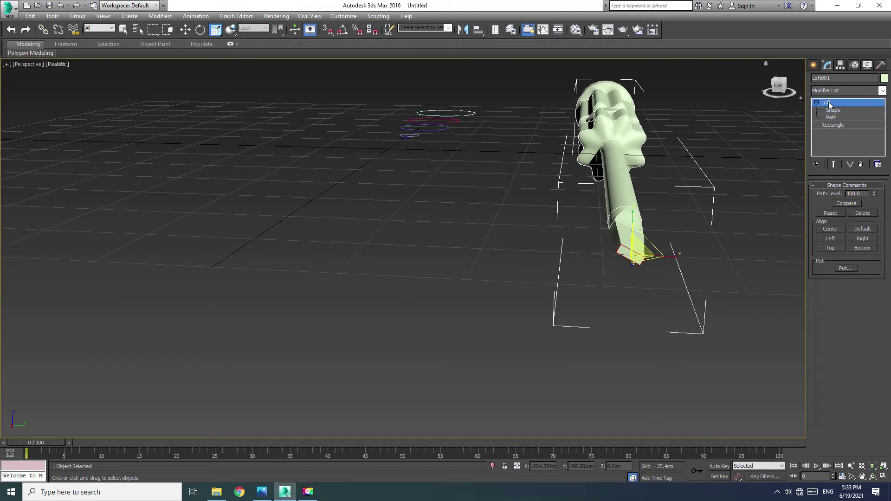
left_click(404, 306)
mouse_move(422, 307)
middle_mouse_down("alt")
mouse_move(495, 305)
mouse_move(503, 339)
mouse_move(505, 311)
middle_mouse_up("alt")
Step: Convert the screwdriver loft to an Editable Poly via the right-click menu
scroll(453, 197, "down", 3)
scroll(452, 197, "up", 3)
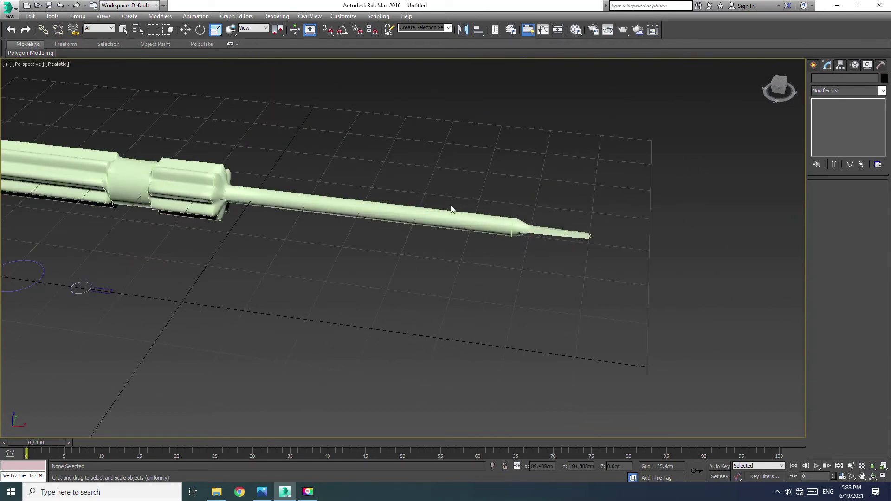
scroll(300, 292, "down", 2)
scroll(546, 233, "down", 3)
left_click(546, 231)
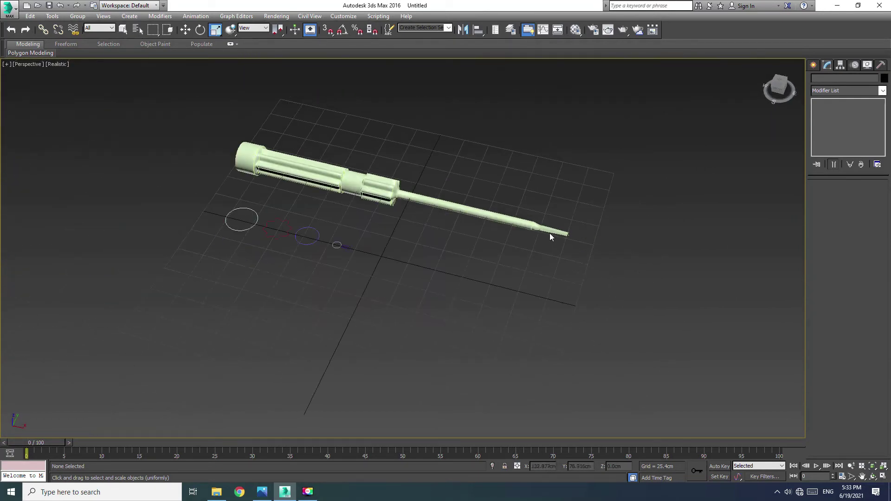
scroll(318, 175, "up", 4)
left_click(317, 175)
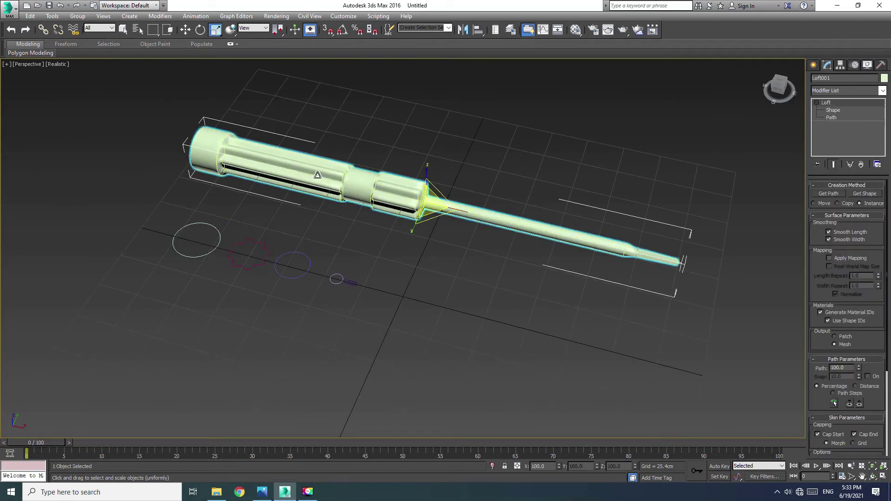
right_click(317, 176)
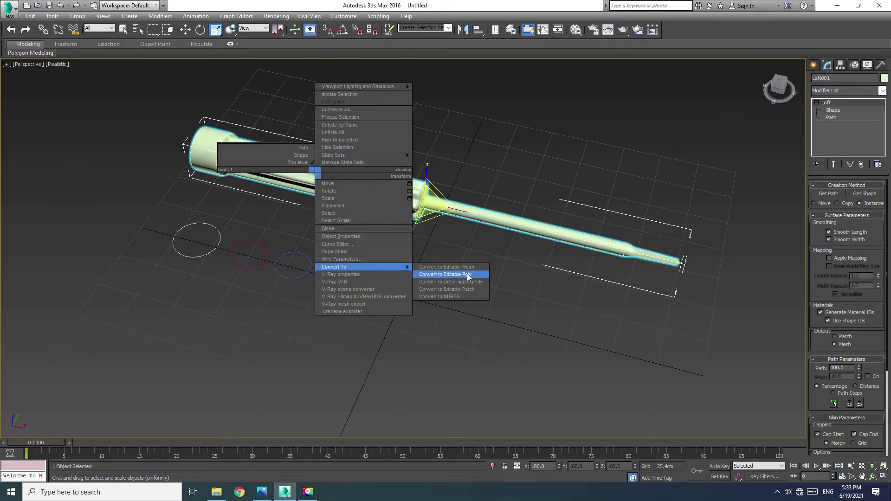
left_click(444, 274)
Step: In Polygon mode, select the end-cap polygon of the handle
left_click(857, 195)
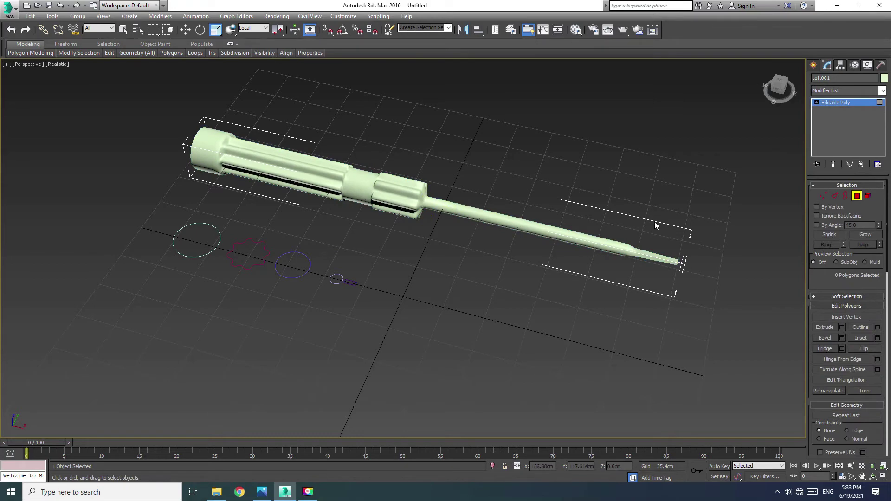
mouse_move(516, 229)
middle_mouse_down("alt")
mouse_move(597, 214)
mouse_move(542, 196)
middle_mouse_up("alt")
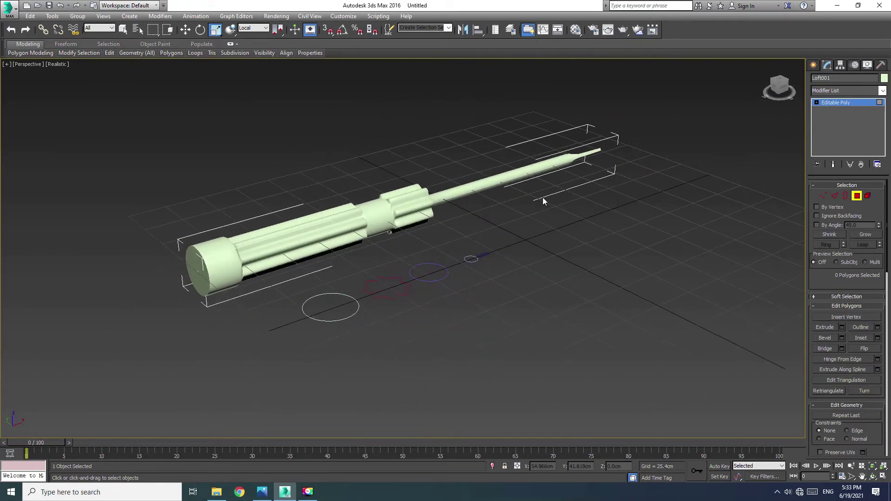
left_click(199, 271)
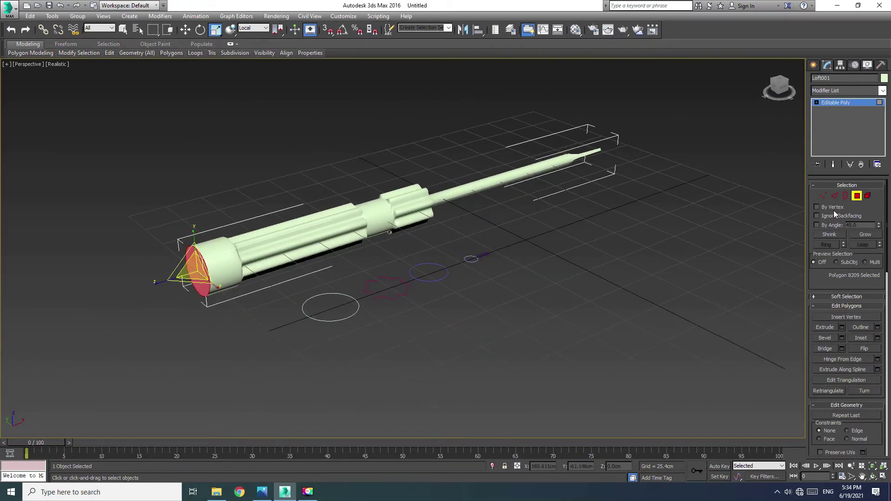
Step: Convert the end-cap selection to its rim edges and chamfer them with 5 segments
left_click(834, 196)
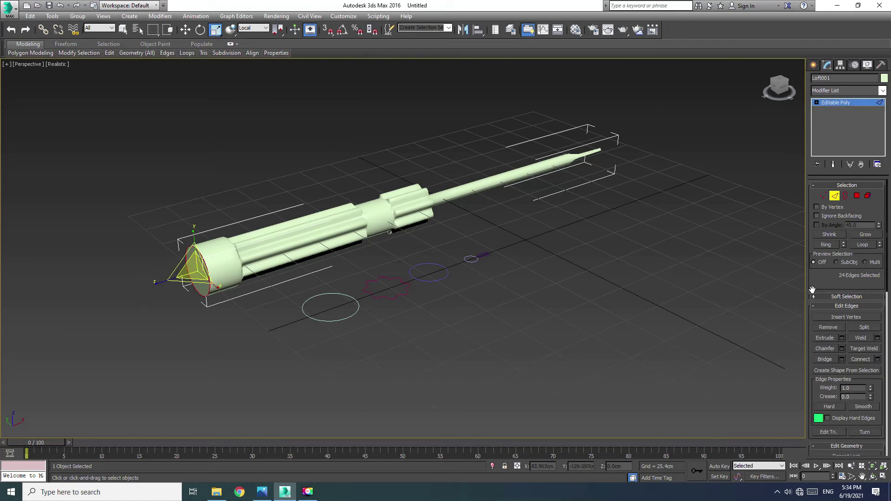
left_click(841, 348)
scroll(187, 294, "up", 3)
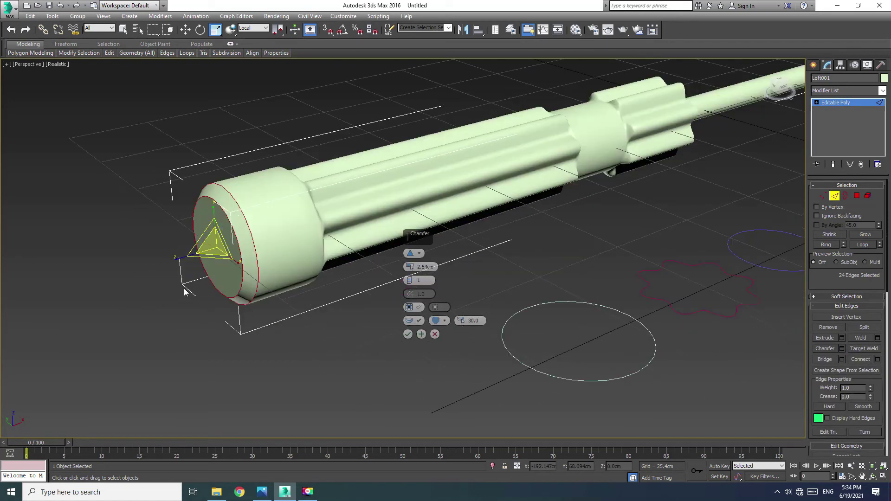
left_click_drag(409, 282, 409, 274)
left_click(409, 278)
left_click(409, 279)
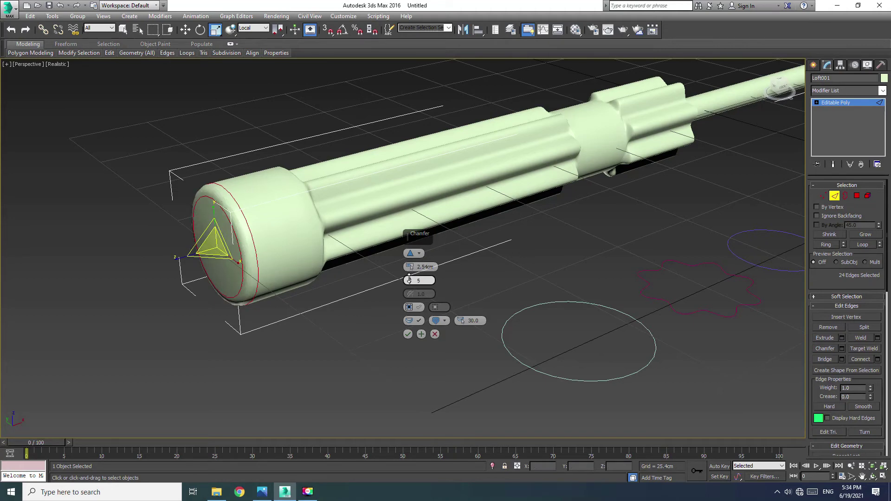
left_click(407, 334)
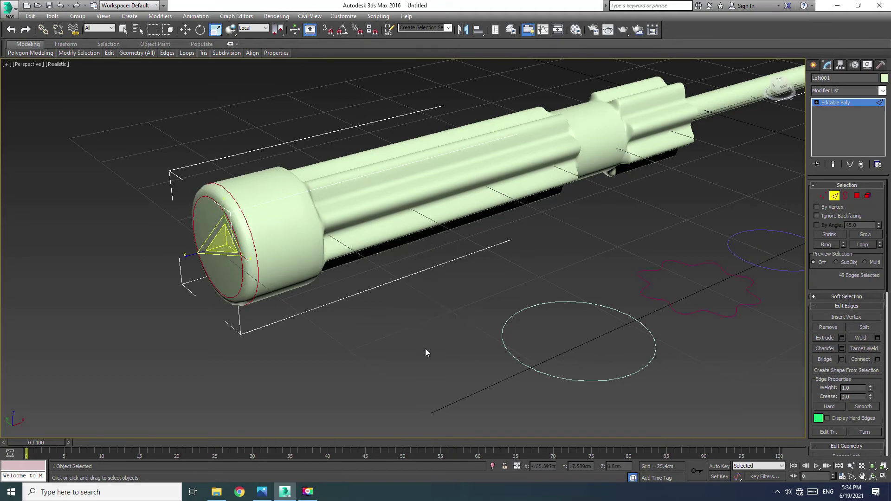
scroll(425, 195, "down", 5)
scroll(398, 199, "up", 2)
scroll(480, 160, "down", 3)
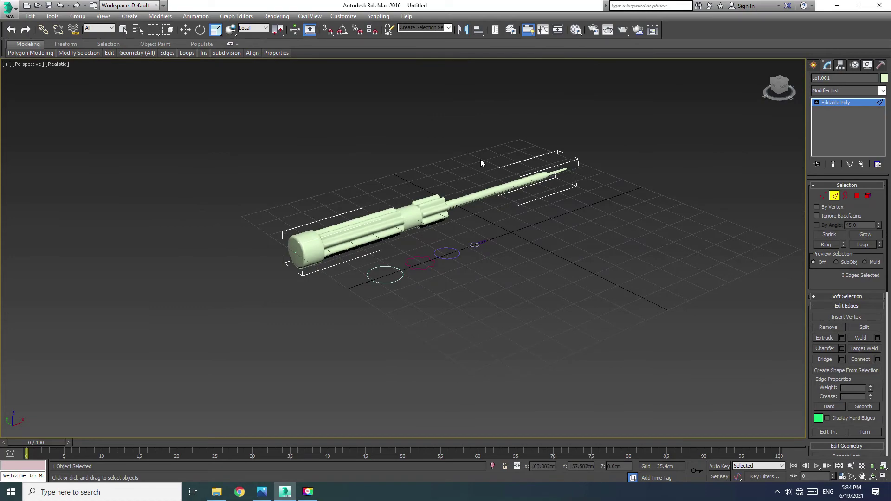
scroll(467, 217, "up", 2)
mouse_move(493, 226)
middle_mouse_down("alt")
mouse_move(396, 193)
mouse_move(374, 221)
mouse_move(469, 270)
mouse_move(458, 231)
middle_mouse_up("alt")
Step: In Polygon mode, select all the polygons of the thin shaft
left_click(856, 196)
mouse_move(766, 163)
left_mouse_down()
mouse_move(488, 320)
mouse_move(439, 321)
left_mouse_up()
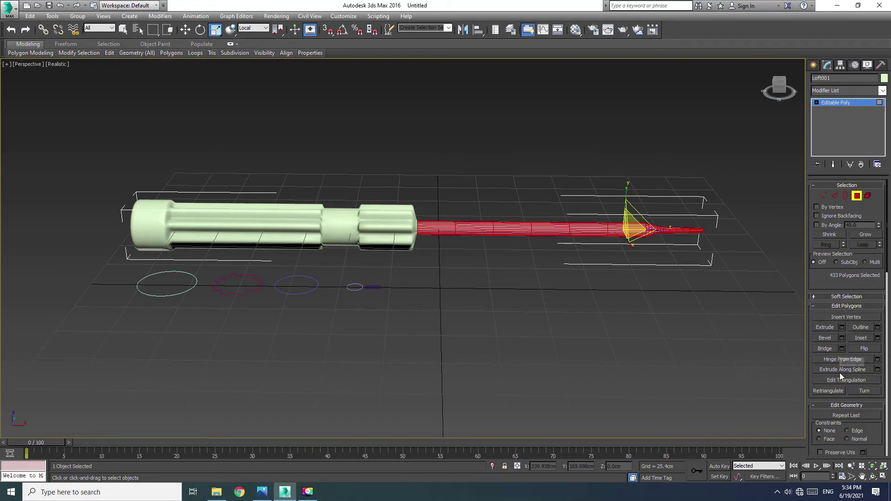
scroll(843, 363, "down", 2)
scroll(843, 362, "down", 2)
scroll(843, 363, "down", 1)
scroll(843, 363, "down", 1)
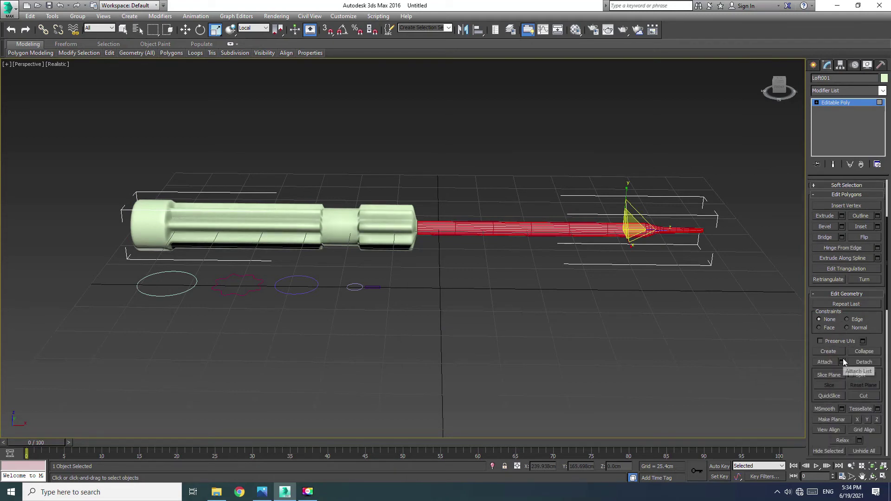
left_click(655, 301)
mouse_move(396, 284)
middle_mouse_down("alt")
mouse_move(381, 320)
mouse_move(395, 302)
mouse_move(369, 302)
mouse_move(366, 314)
mouse_move(383, 305)
middle_mouse_up("alt")
mouse_move(376, 171)
middle_mouse_down("alt")
mouse_move(282, 148)
mouse_move(284, 181)
mouse_move(400, 163)
mouse_move(401, 181)
mouse_move(390, 174)
middle_mouse_up("alt")
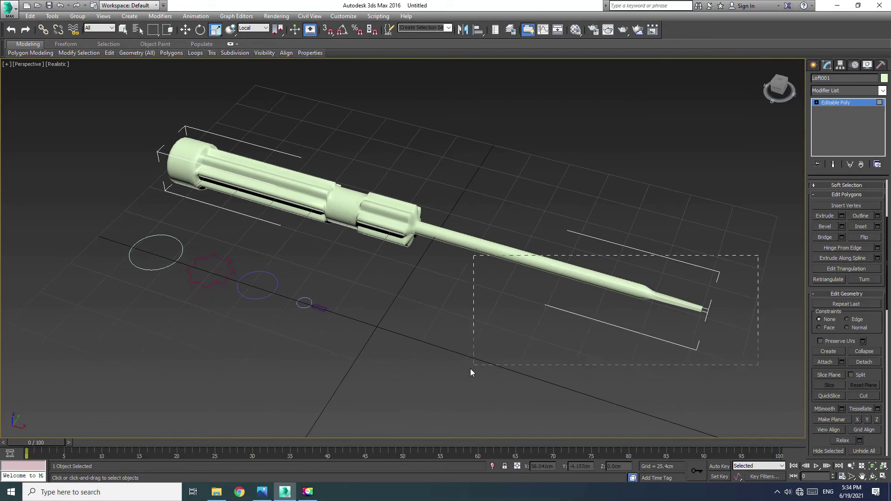
left_click_drag(470, 369, 468, 365)
middle_click_drag(412, 358, 434, 314, "alt")
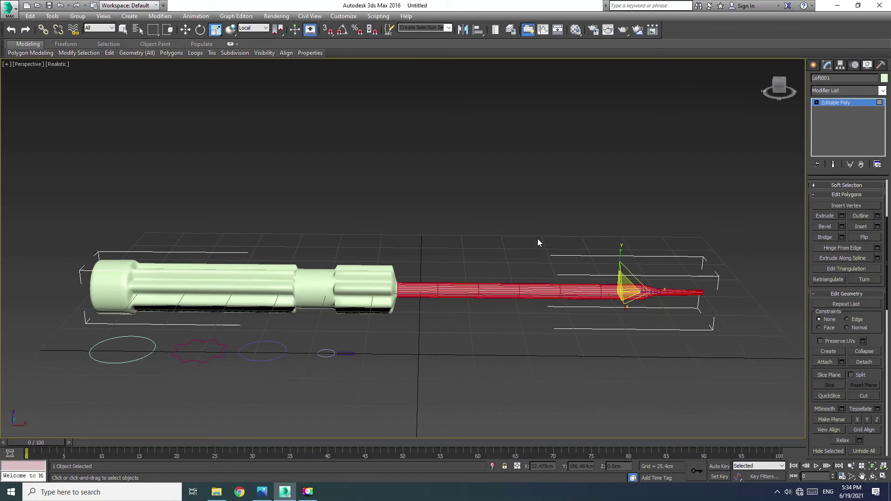
Step: Detach the shaft polygons as Object001, then exit polygon editing and deselect
left_click(864, 361)
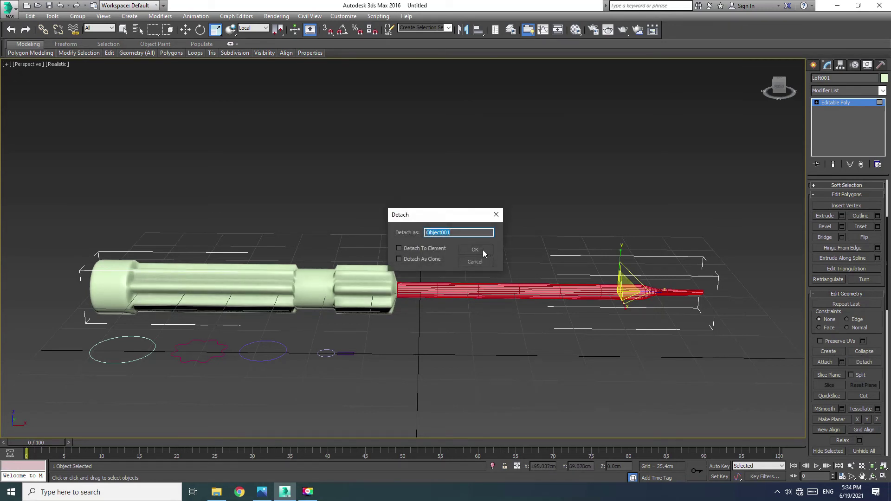
left_click(482, 250)
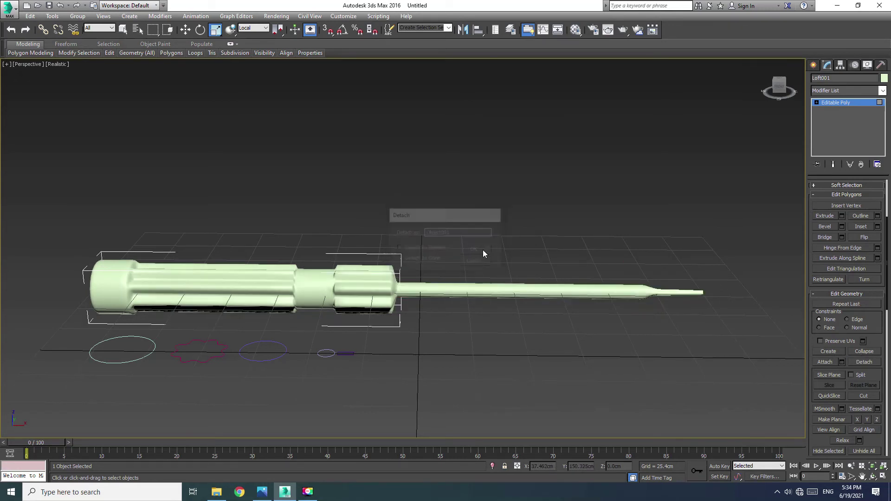
left_click(816, 103)
left_click(474, 388)
Step: Assign NVIDIA mental ray as the production renderer in Render Setup
left_click(370, 287)
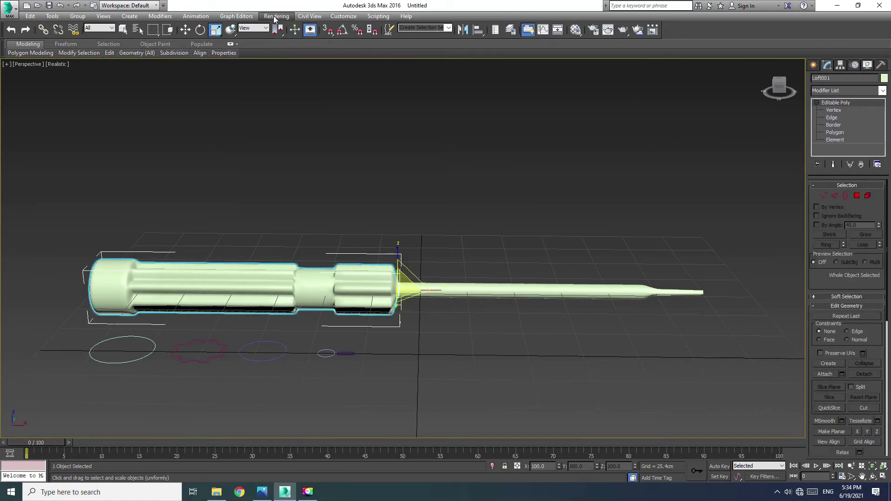
left_click(276, 16)
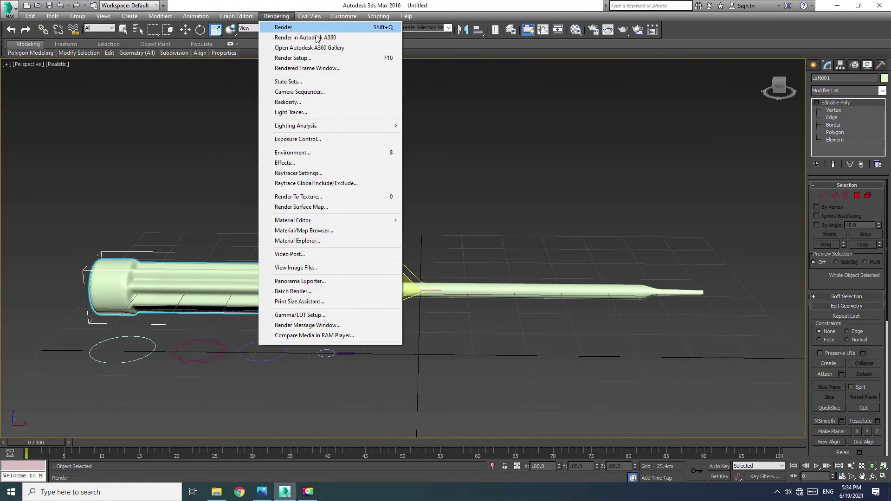
left_click(318, 58)
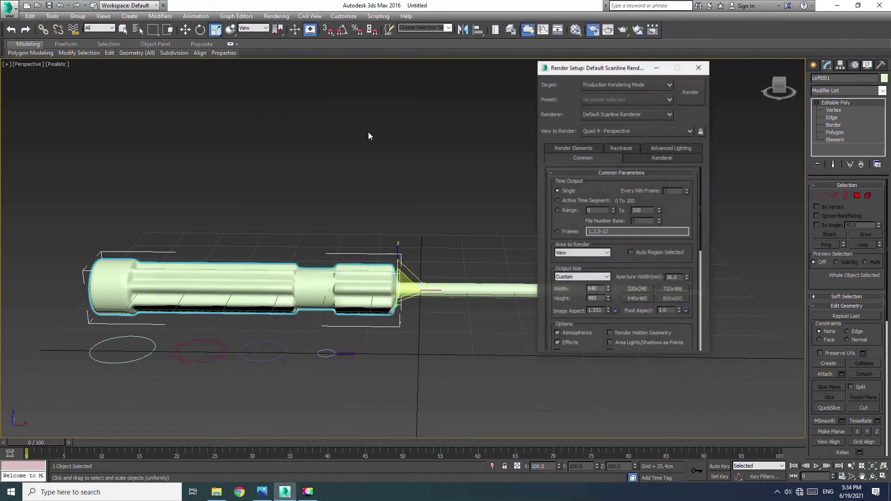
mouse_move(701, 210)
left_mouse_down()
mouse_move(700, 356)
mouse_move(677, 339)
left_mouse_up()
left_click_drag(699, 298, 700, 333)
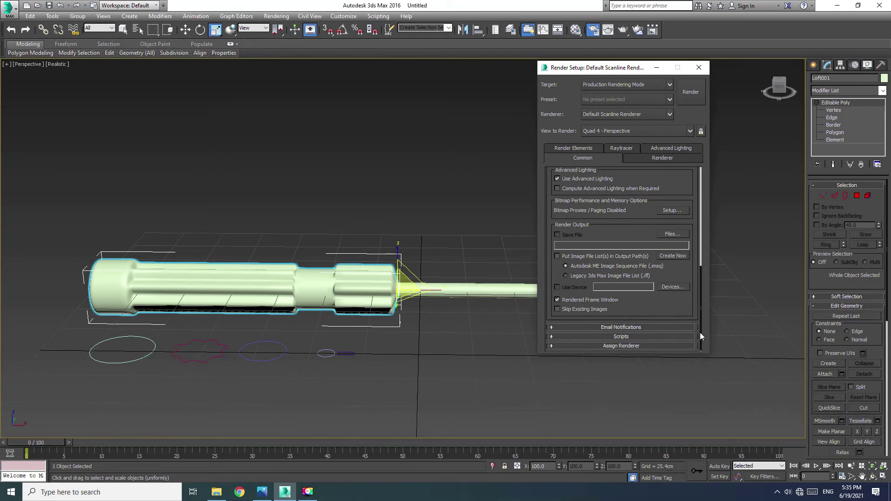
left_click(638, 346)
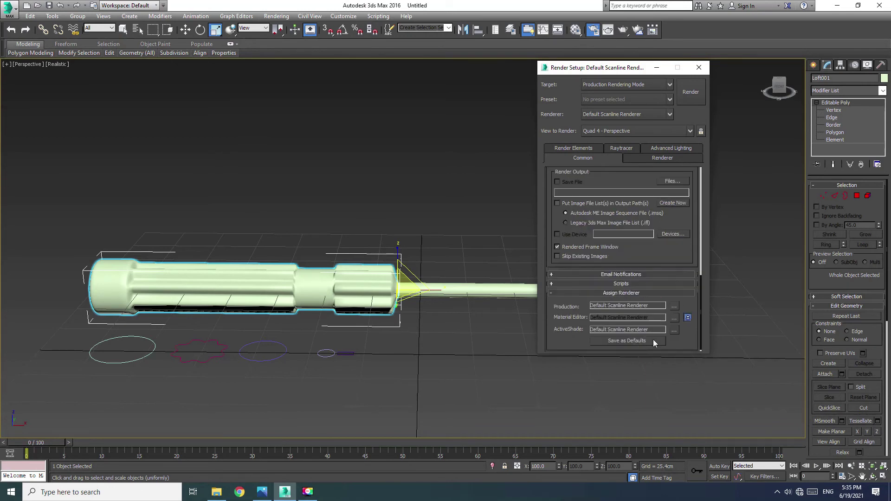
left_click(674, 306)
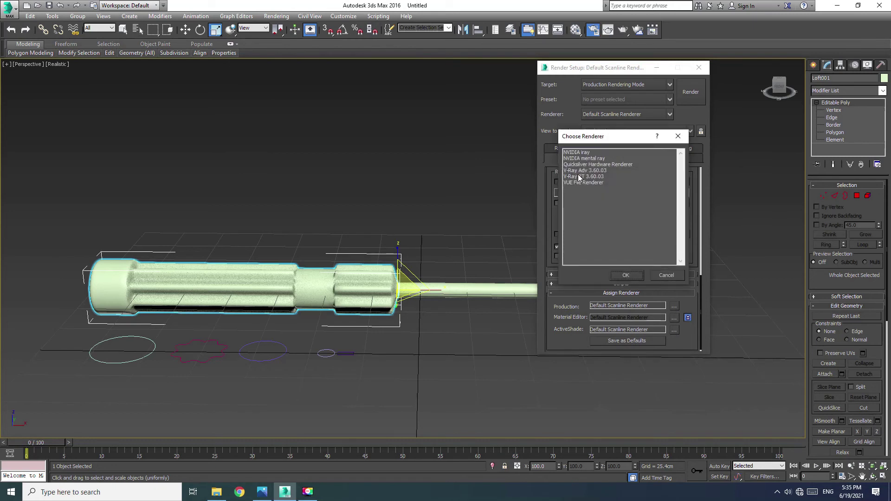
left_click(586, 158)
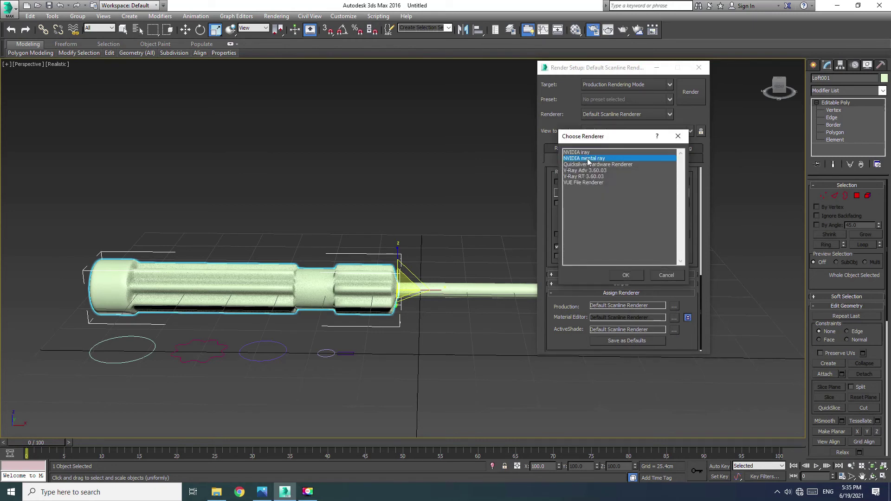
left_click(626, 275)
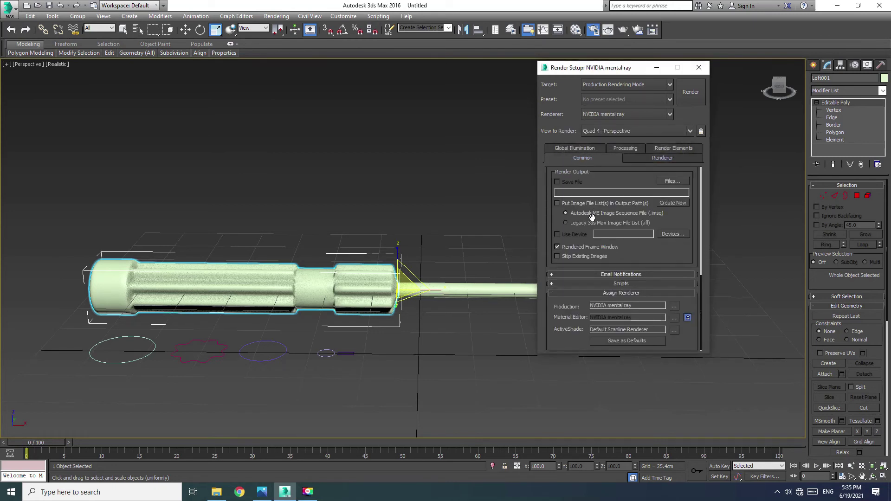
left_click(698, 67)
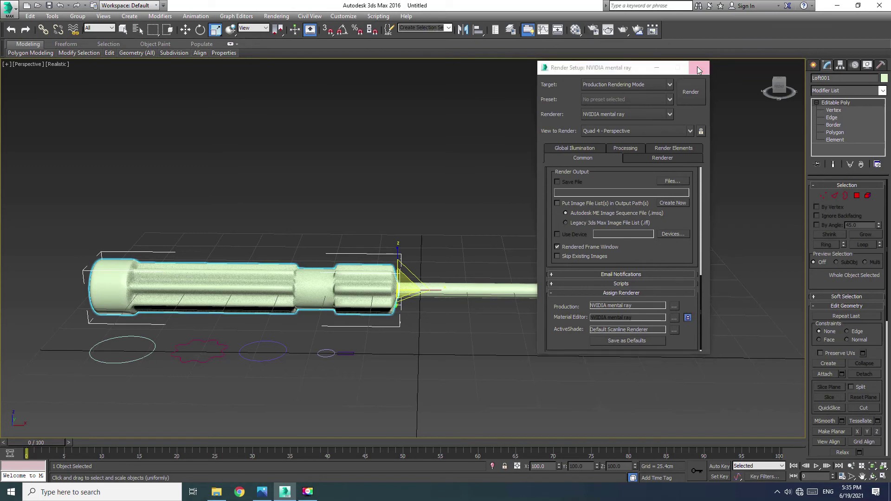
key("m")
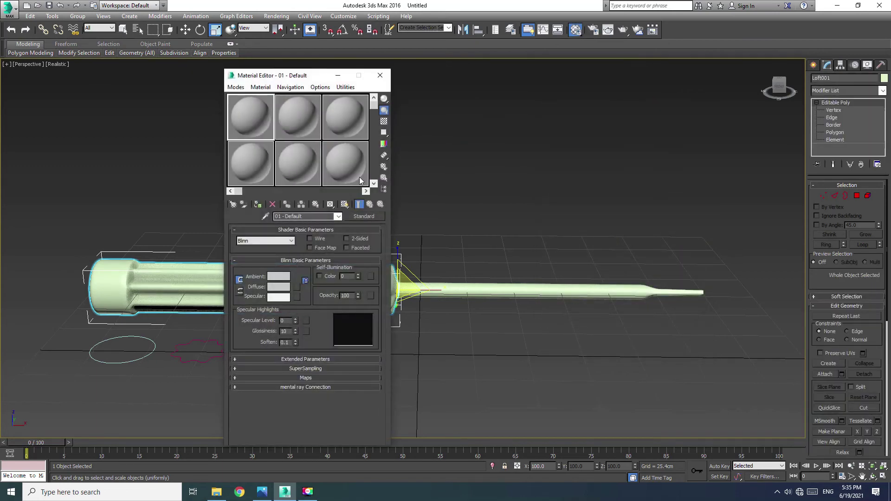
Step: Change sample materials 1 and 2 from Standard to Arch & Design
left_click(374, 216)
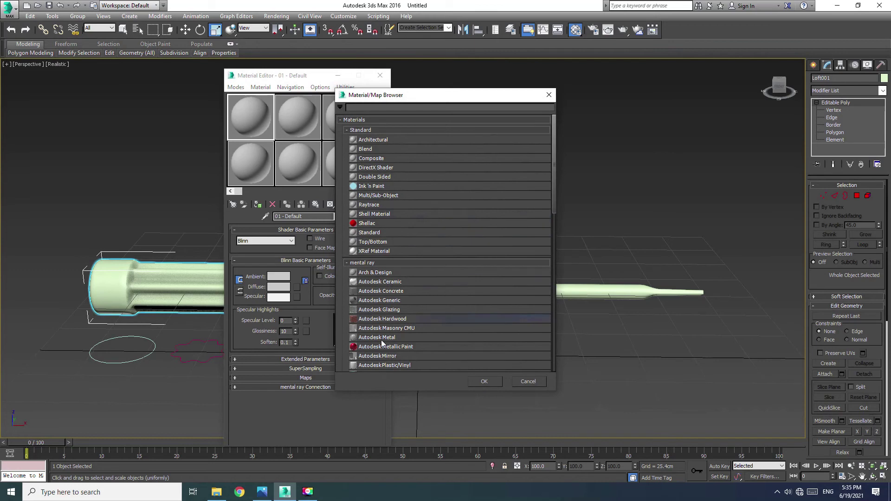
left_click(383, 273)
left_click(483, 380)
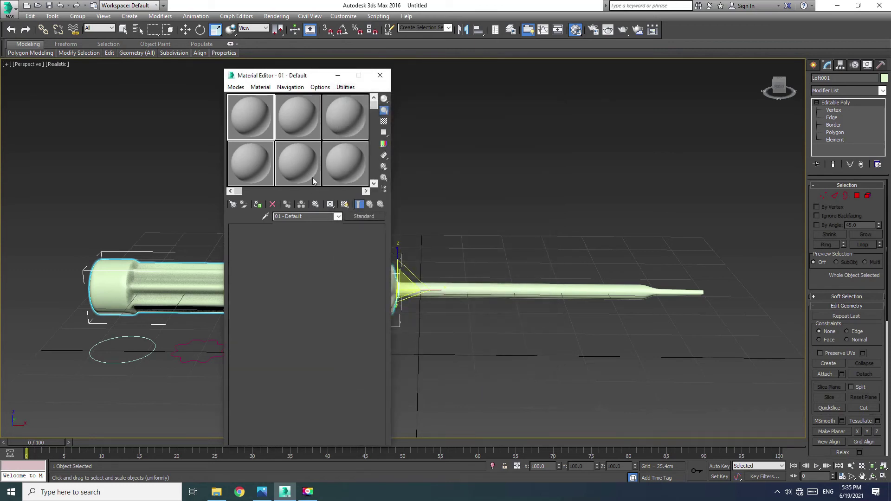
left_click(366, 216)
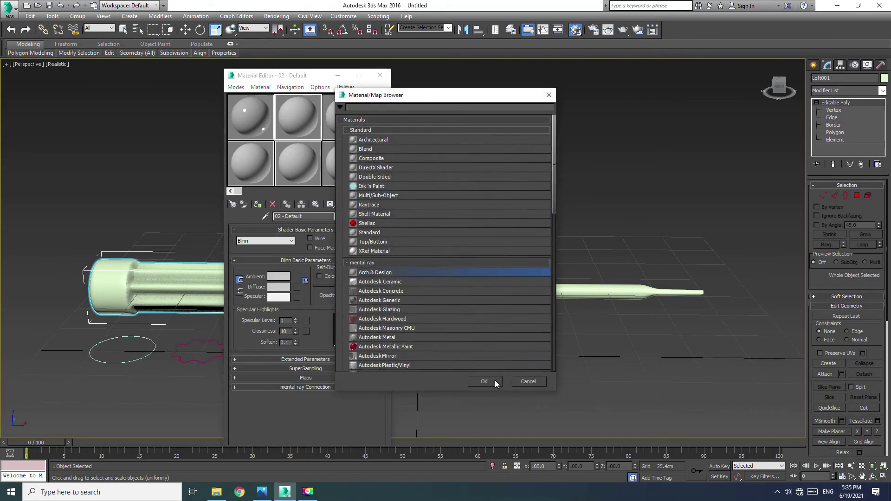
left_click(494, 379)
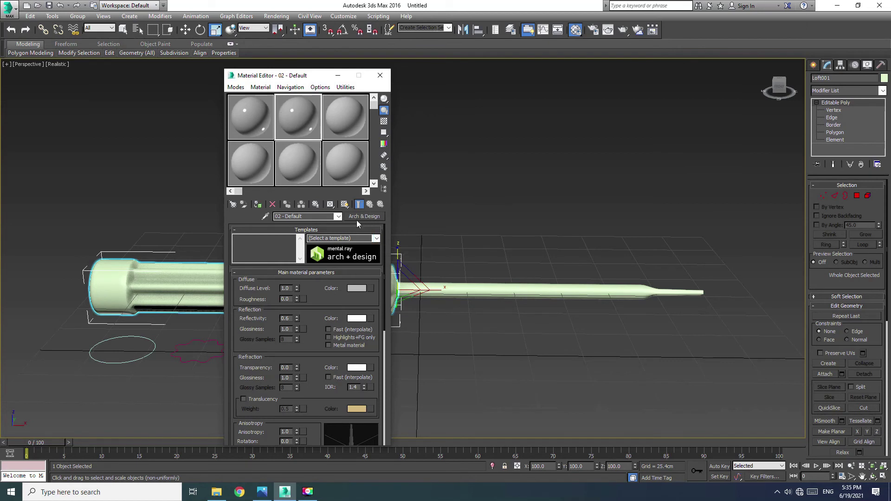
Step: Apply the Chrome template to material 2, then make material 1 current
left_click(377, 238)
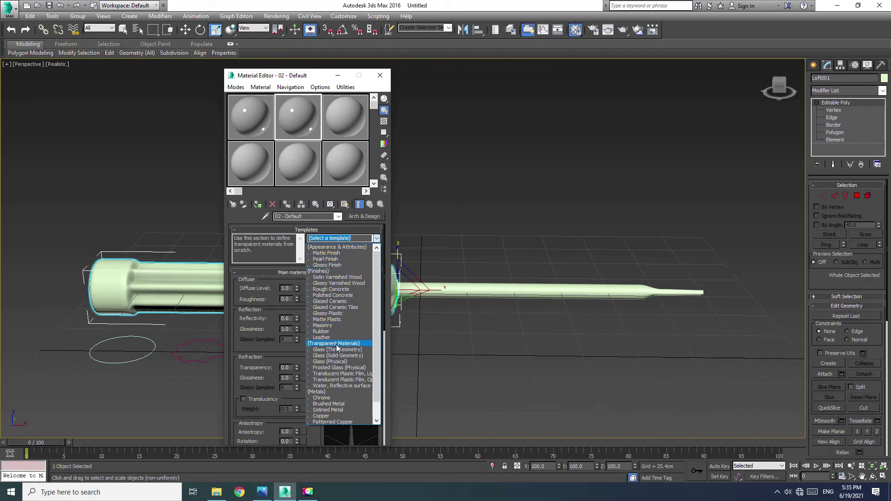
scroll(334, 362, "down", 1)
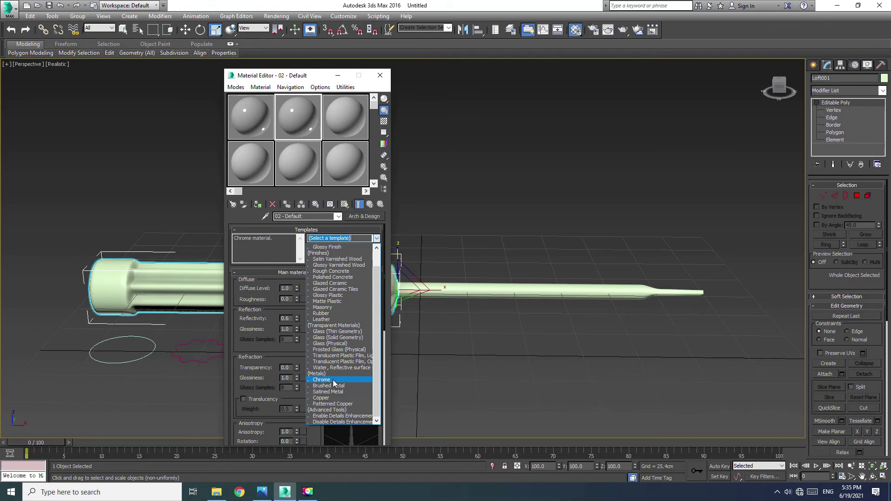
left_click(333, 381)
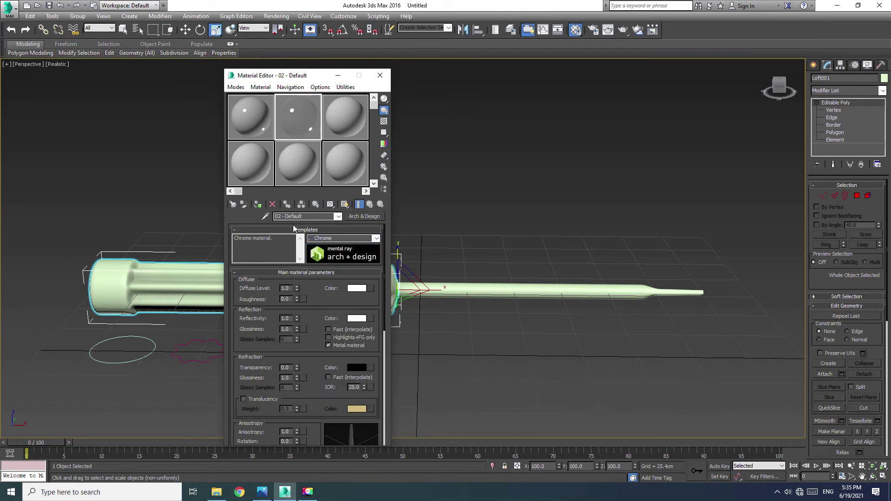
left_click(238, 111)
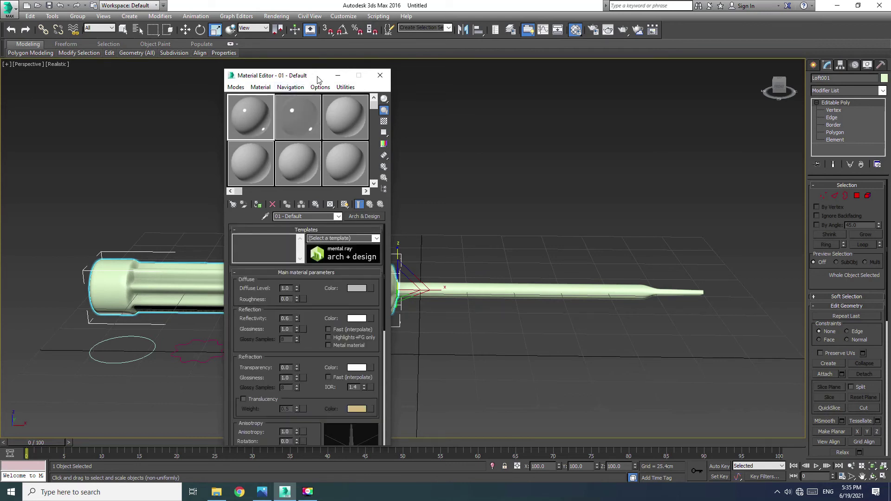
Step: Apply the Glass (Solid Geometry) template to material 01
left_click_drag(317, 76, 481, 70)
left_click(540, 232)
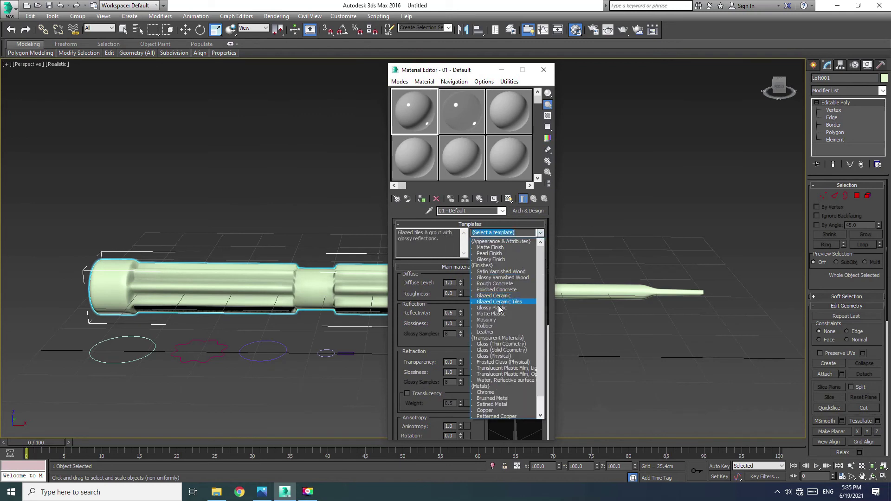
left_click(496, 352)
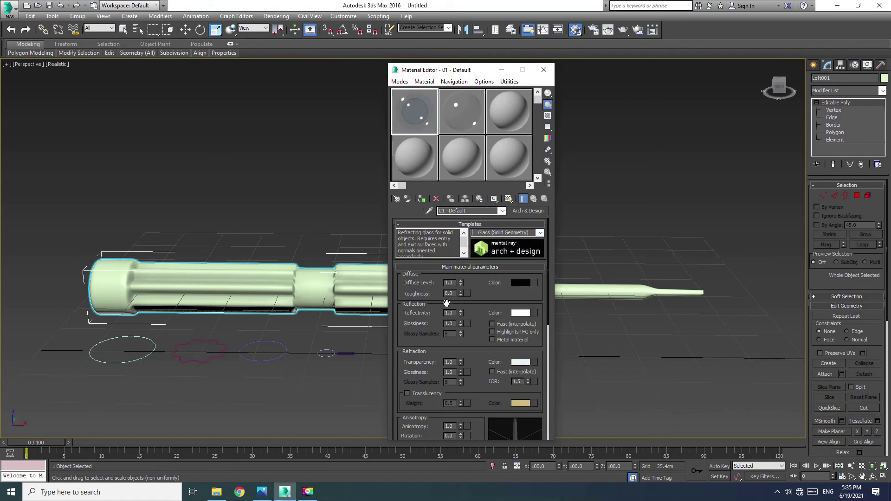
Step: Set material 01's diffuse colour to dark green and select the handle
left_click(520, 283)
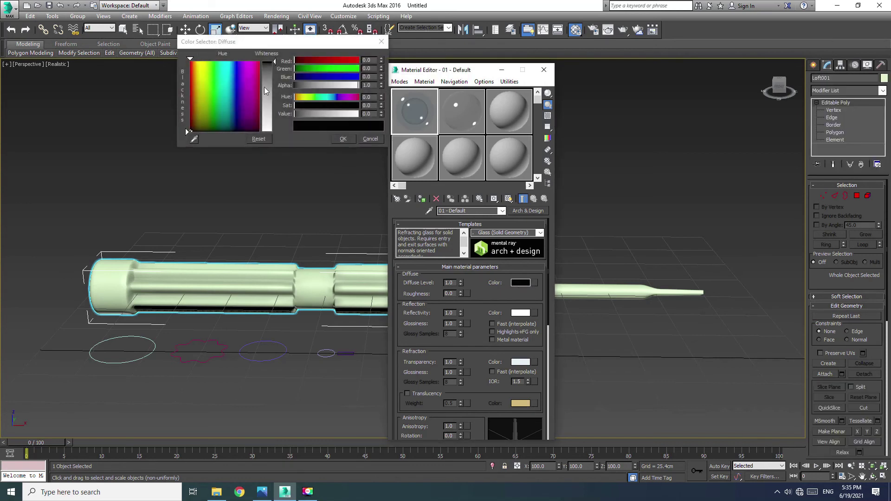
left_click_drag(223, 82, 215, 120)
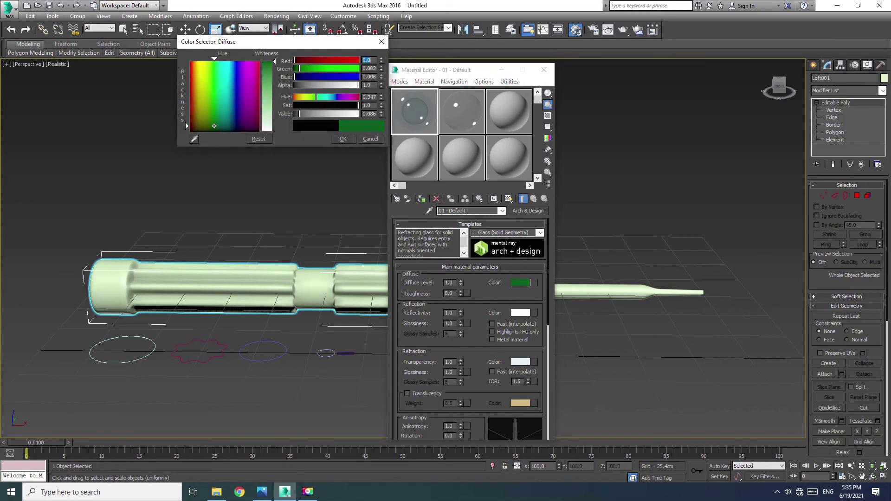
left_click_drag(219, 119, 215, 127)
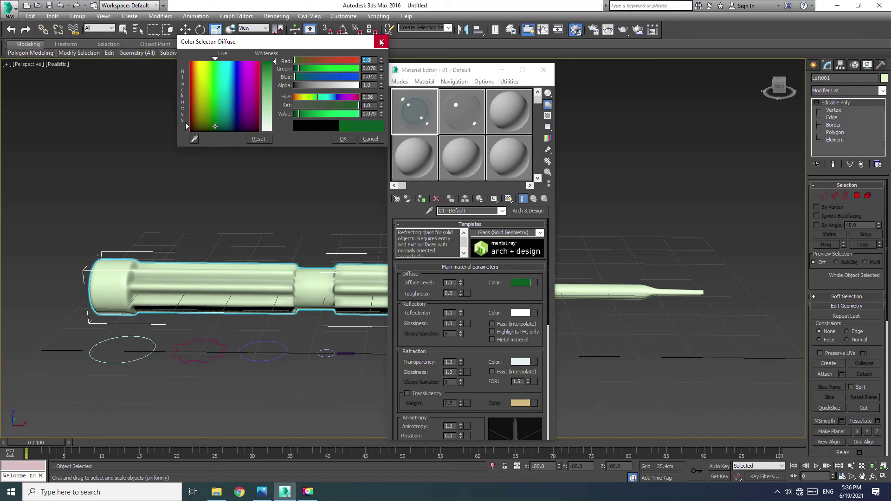
left_click(343, 139)
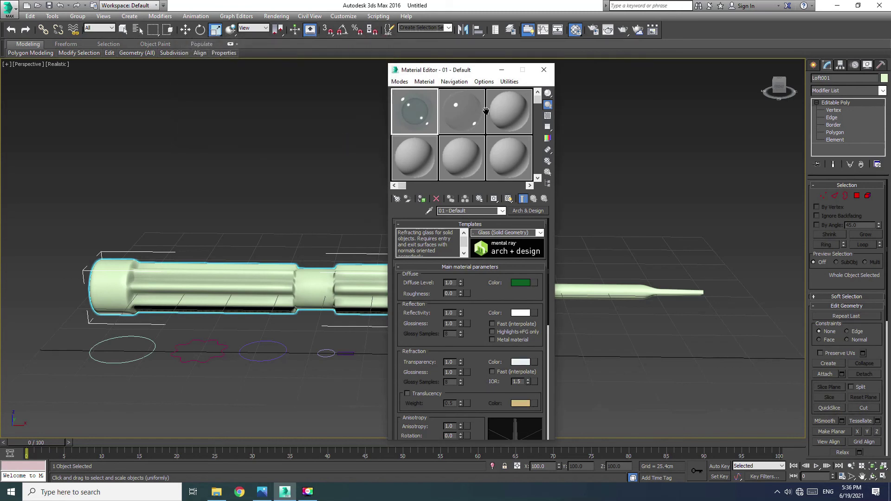
left_click_drag(481, 74, 558, 78)
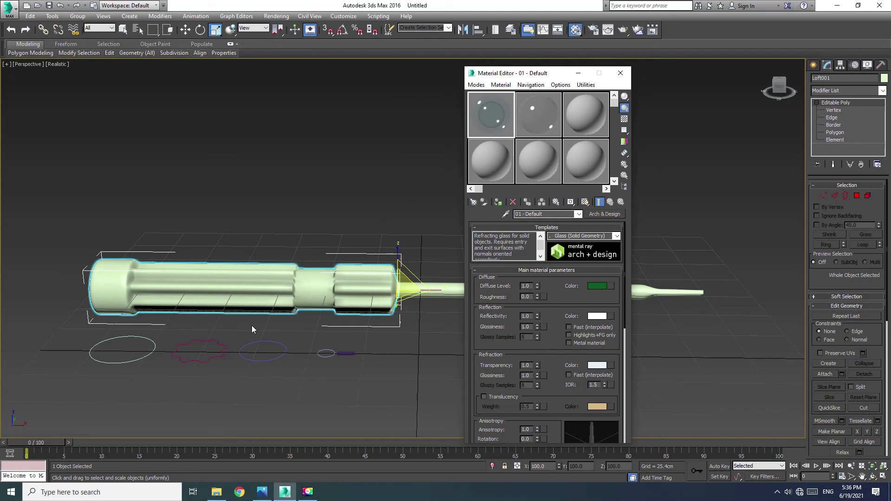
key("w")
left_click(320, 327)
Step: Drag the green glass material onto the handle, select shaft Object001, and close the Material Editor
left_click(227, 291)
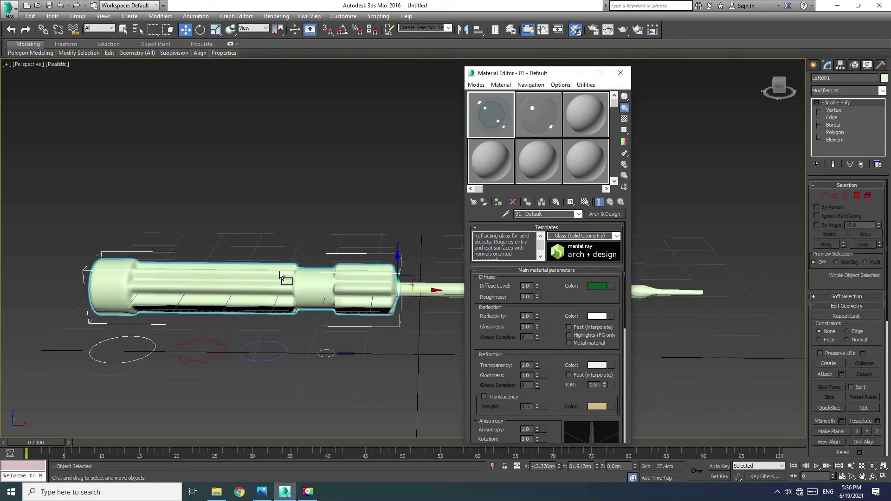
left_click_drag(493, 121, 292, 276)
left_click(690, 290)
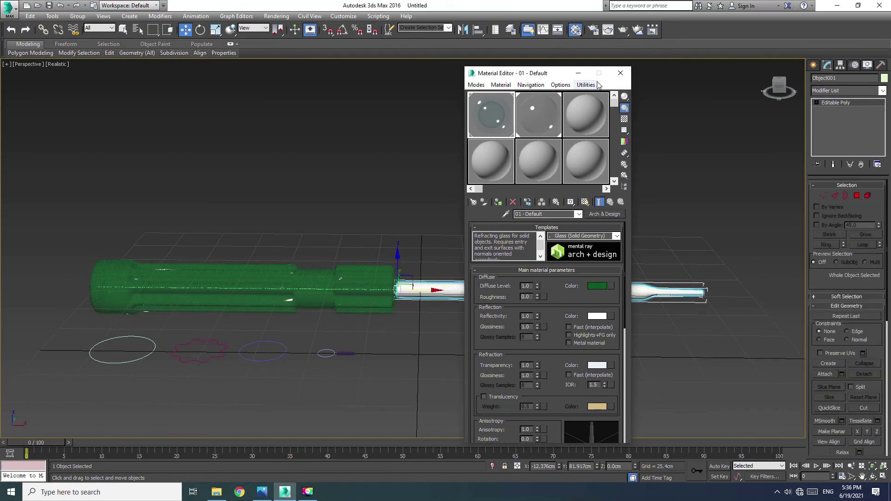
left_click(620, 73)
scroll(340, 305, "up", 2)
scroll(365, 287, "down", 2)
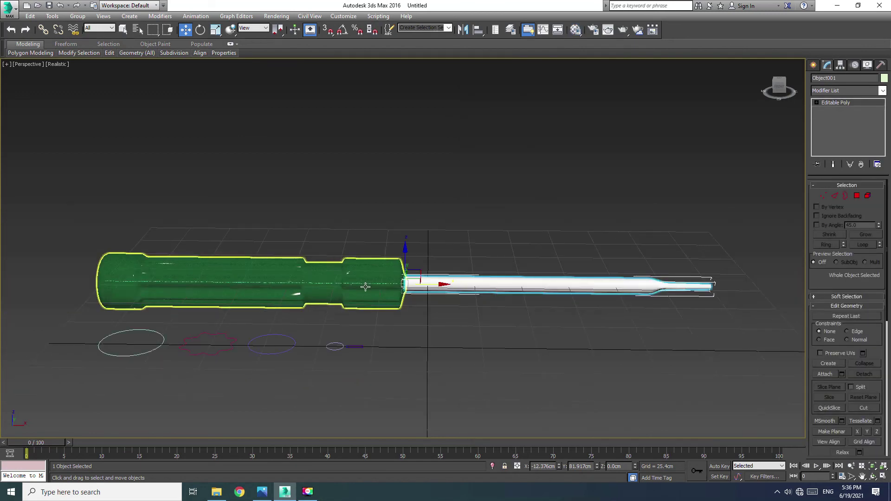
mouse_move(399, 305)
middle_mouse_down("alt")
mouse_move(379, 310)
mouse_move(378, 326)
mouse_move(398, 325)
middle_mouse_up("alt")
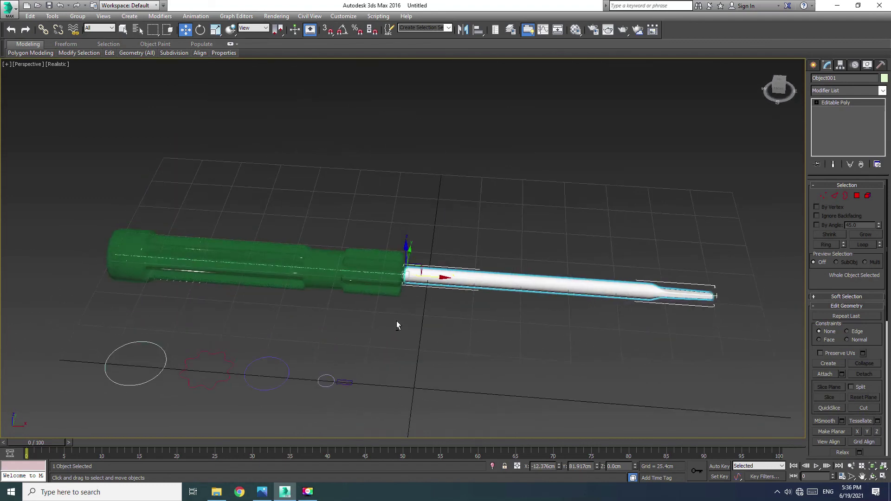
mouse_move(386, 293)
middle_mouse_down("alt")
mouse_move(467, 354)
mouse_move(473, 347)
mouse_move(473, 357)
mouse_move(422, 293)
mouse_move(429, 286)
mouse_move(419, 280)
mouse_move(408, 292)
middle_mouse_up("alt")
scroll(422, 294, "up", 2)
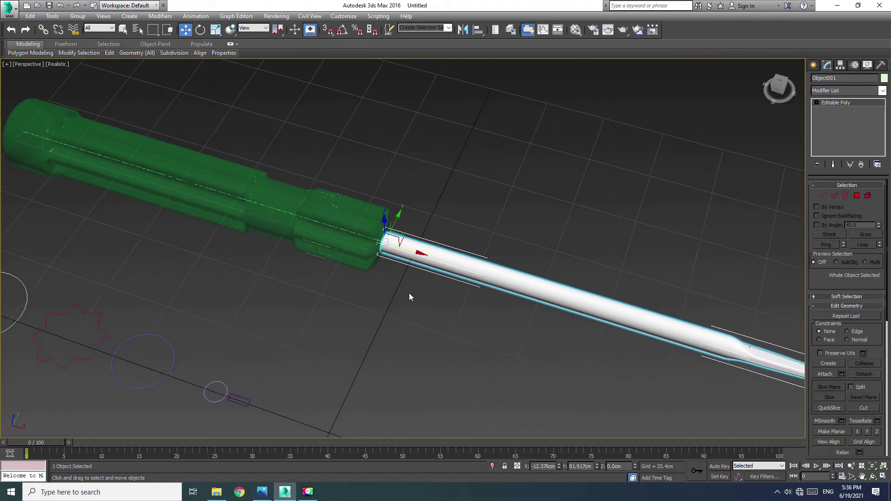
Step: Render the Perspective view with Shift+Q, then close the Rendered Frame Window
key("shift+q")
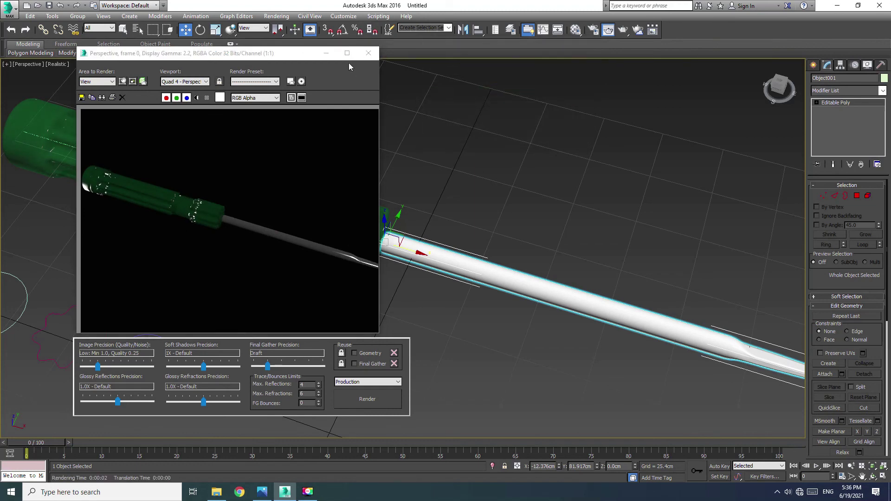
left_click(369, 53)
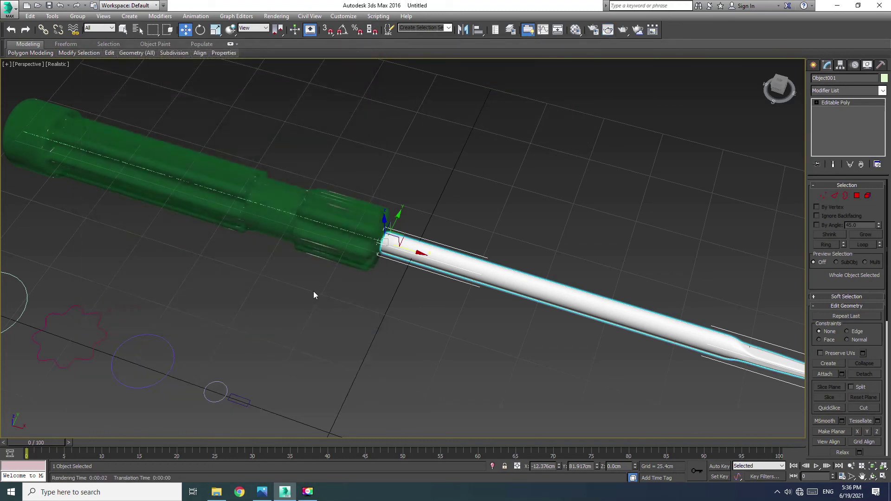